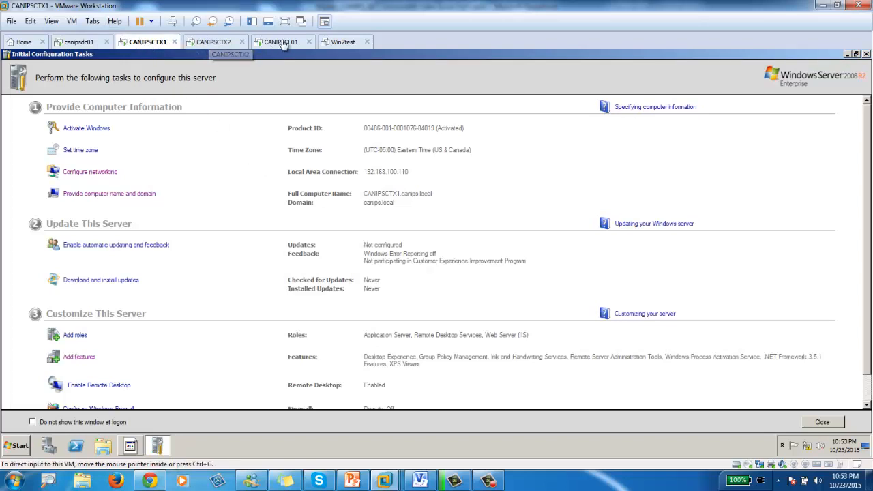
- Open the Start menu on the CANIPSCTX1 server console
left_click(14, 447)
- Launch Citrix AppCenter and expand the Zones, Servers, Montreal and Toronto folders
left_click(58, 242)
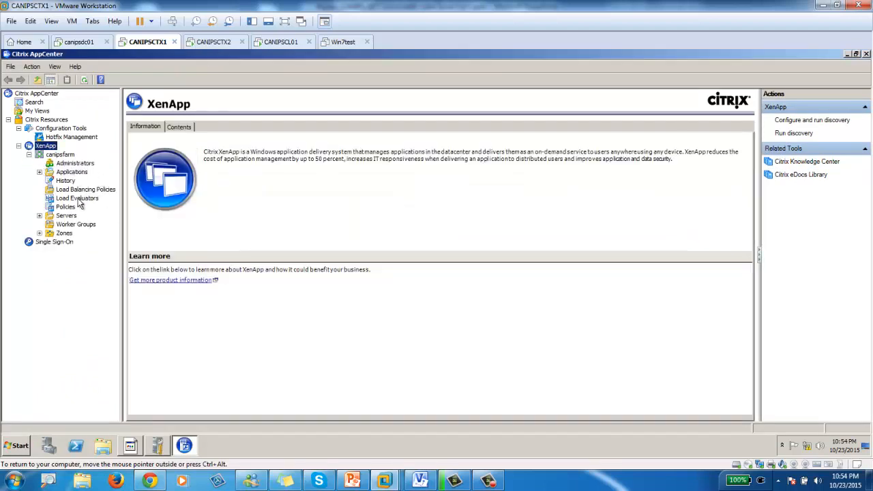
left_click(40, 233)
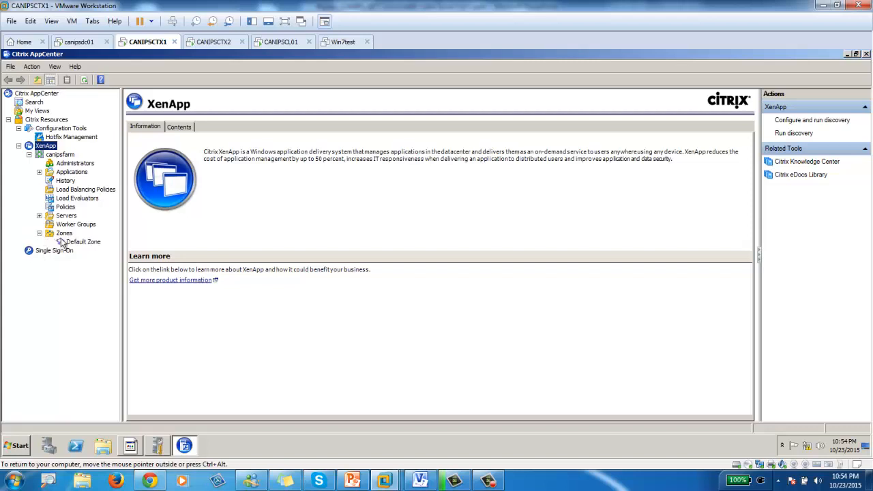
left_click(40, 216)
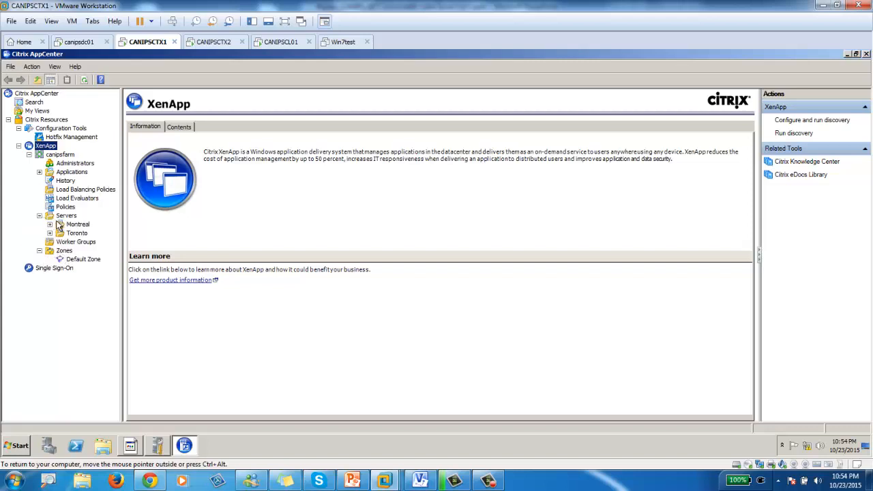
left_click(60, 217)
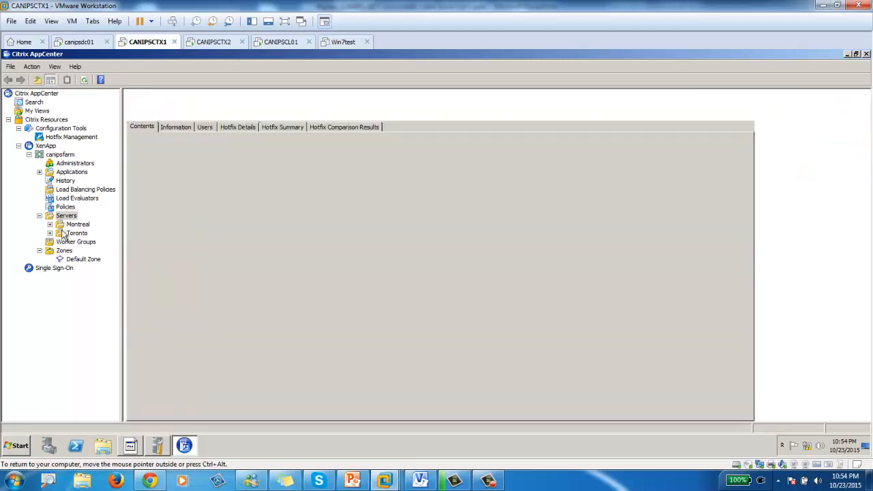
left_click(50, 224)
left_click(49, 241)
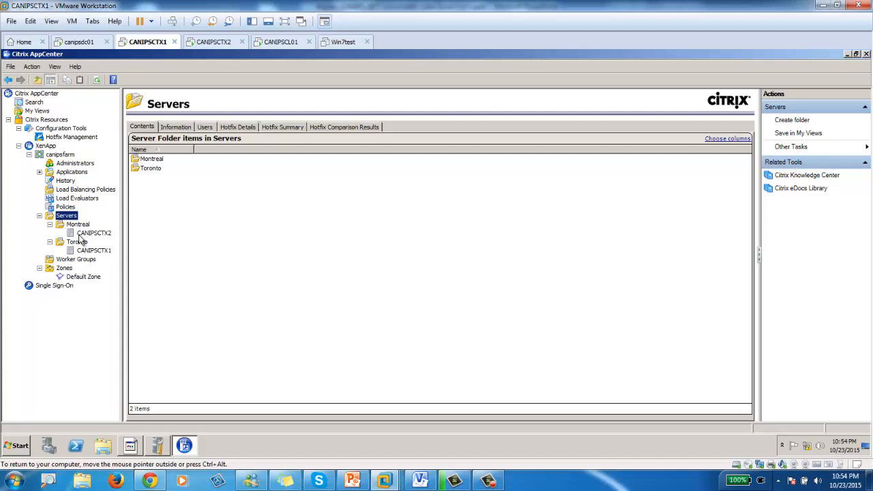
- Move CANIPSCTX2 from Montreal into the Toronto folder, then view the Default Zone
left_click(87, 235)
left_click_drag(86, 233, 80, 245)
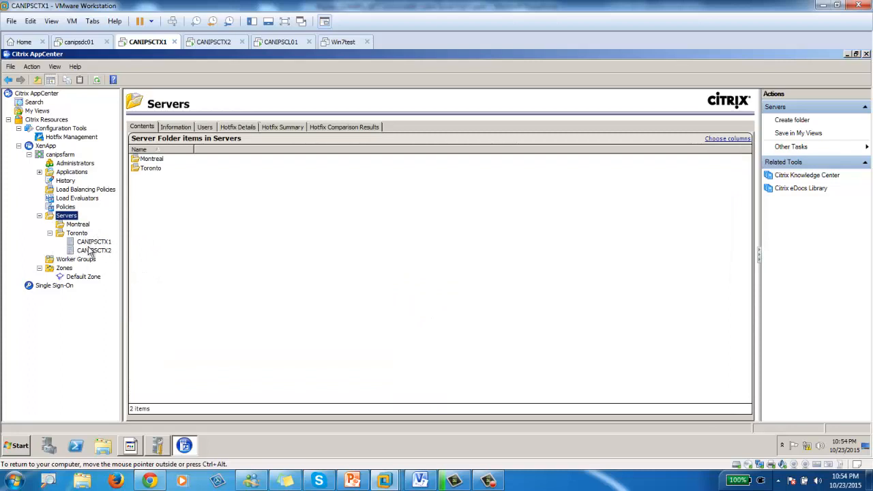
left_click(77, 279)
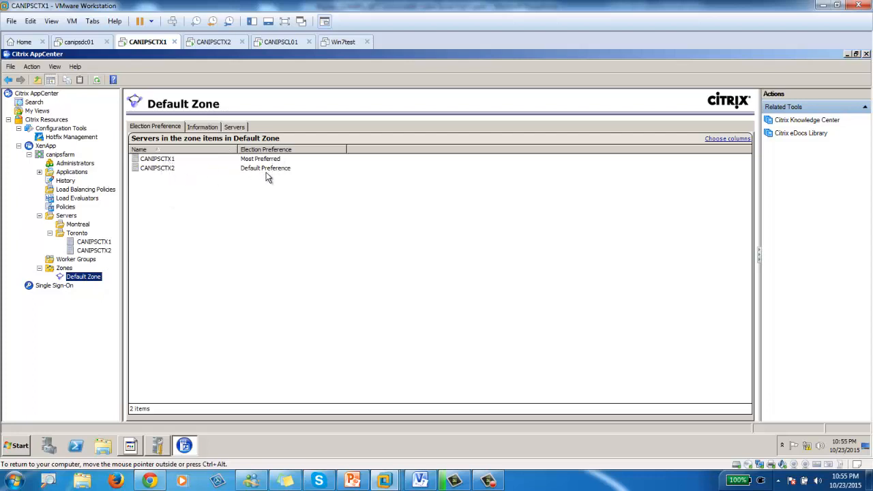
left_click(198, 168)
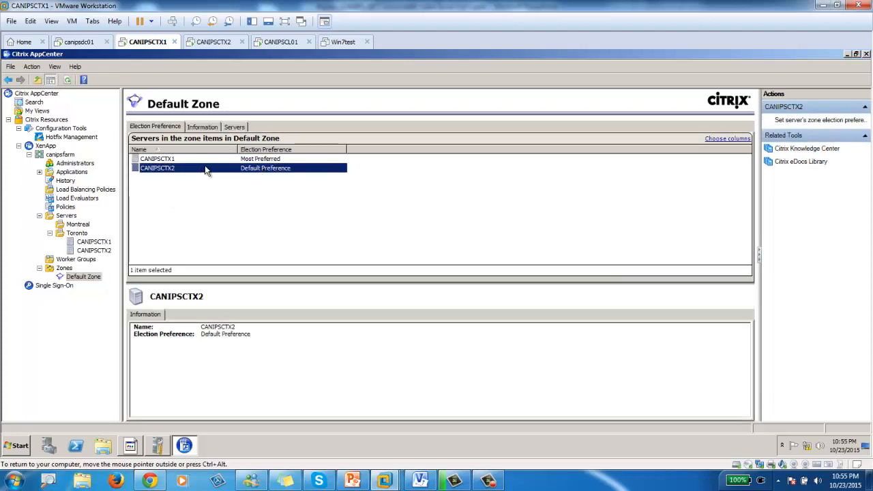
left_click(161, 159)
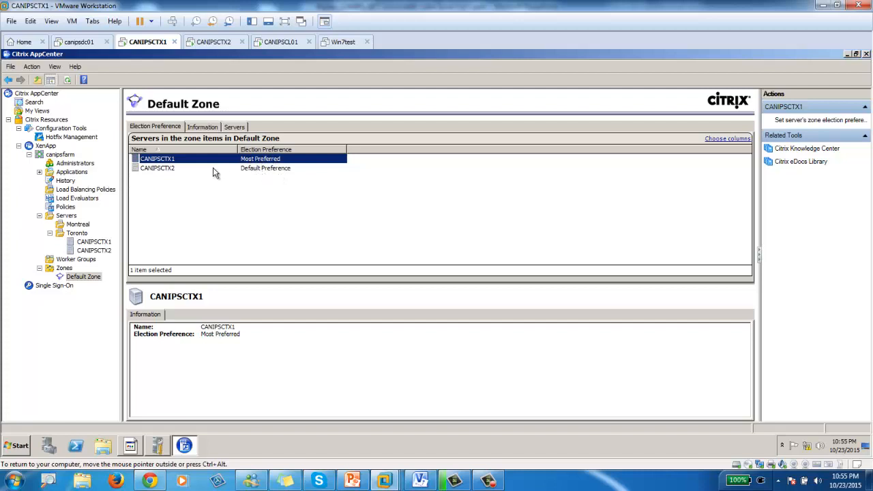
left_click(202, 128)
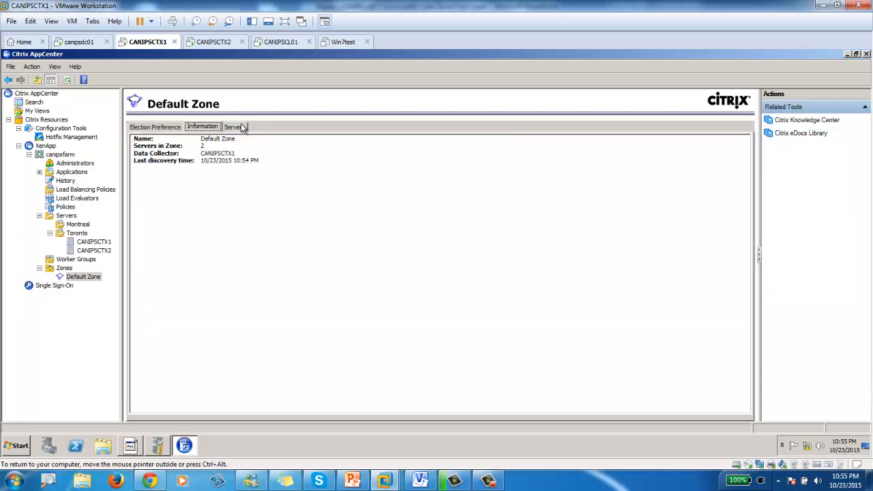
left_click(235, 127)
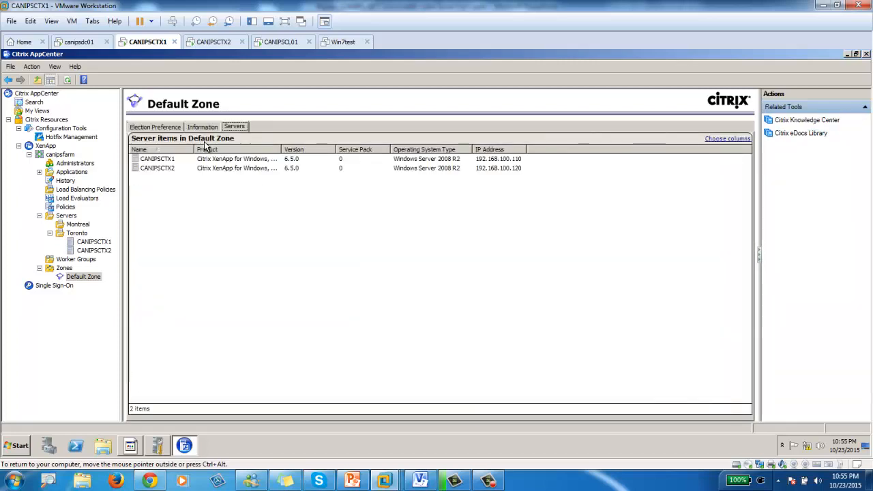
left_click(156, 128)
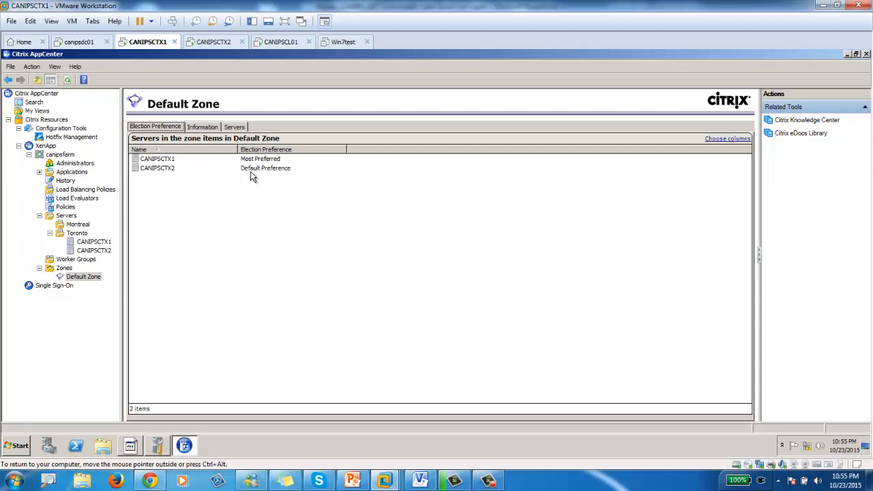
- Check CANIPSCTX2's election preference in AppCenter on the CANIPSCTX1 console
left_click(209, 43)
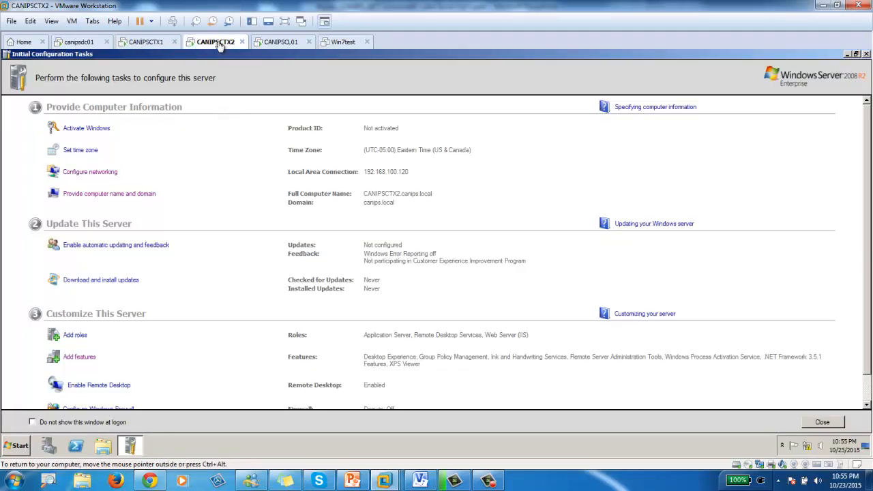
left_click(159, 42)
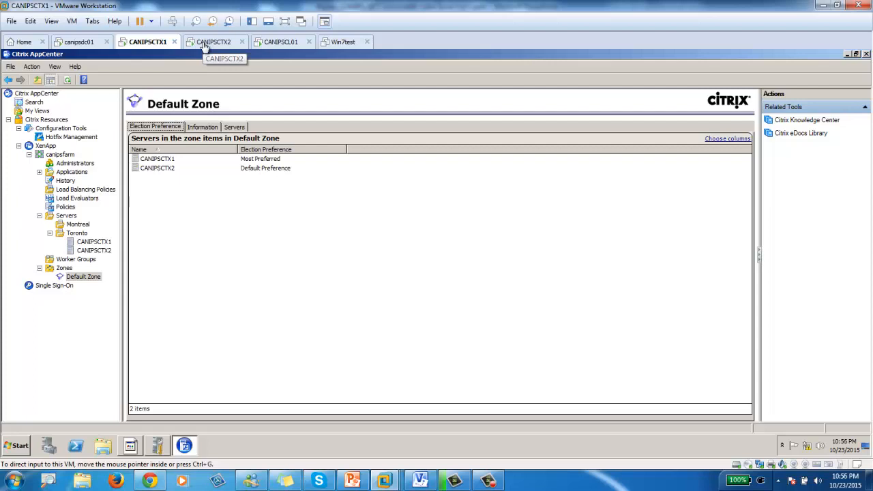
left_click(154, 171)
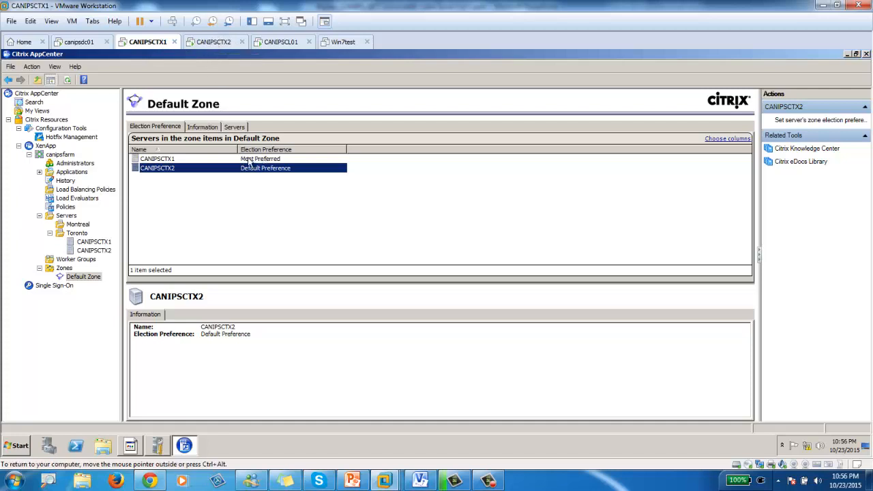
- Go to the CANIPSCTX2 console and open its Start menu
left_click(223, 46)
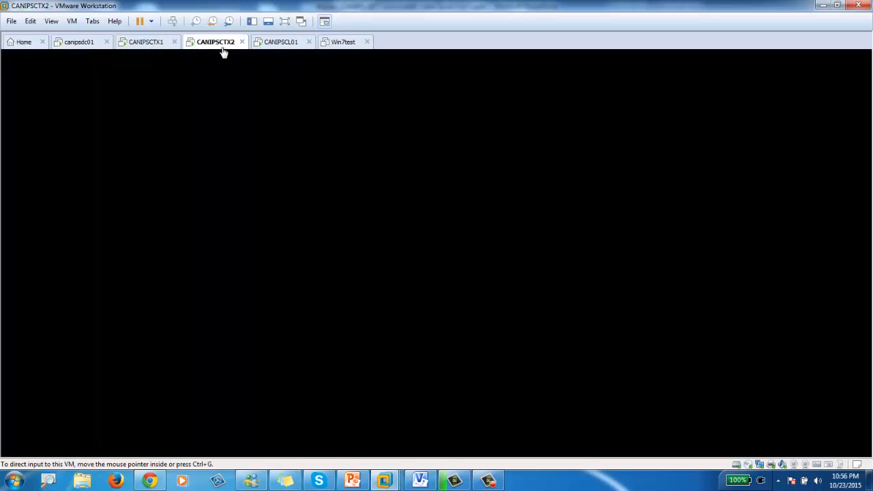
left_click(148, 42)
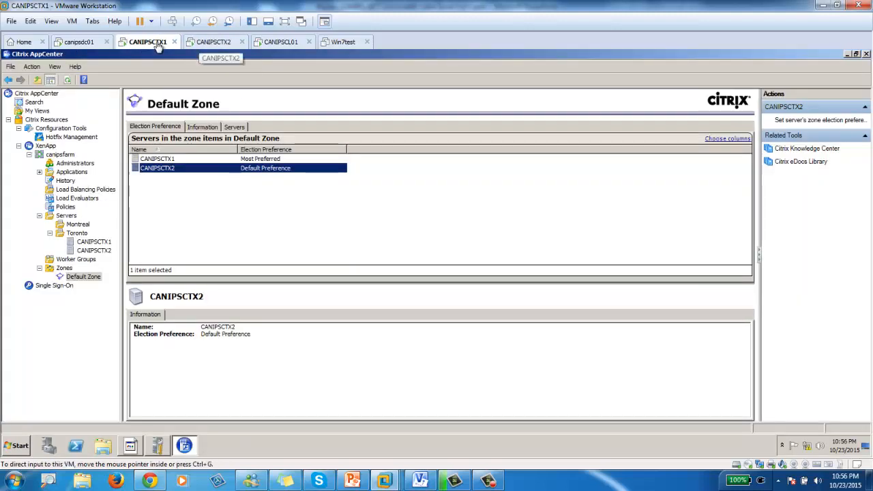
left_click(214, 45)
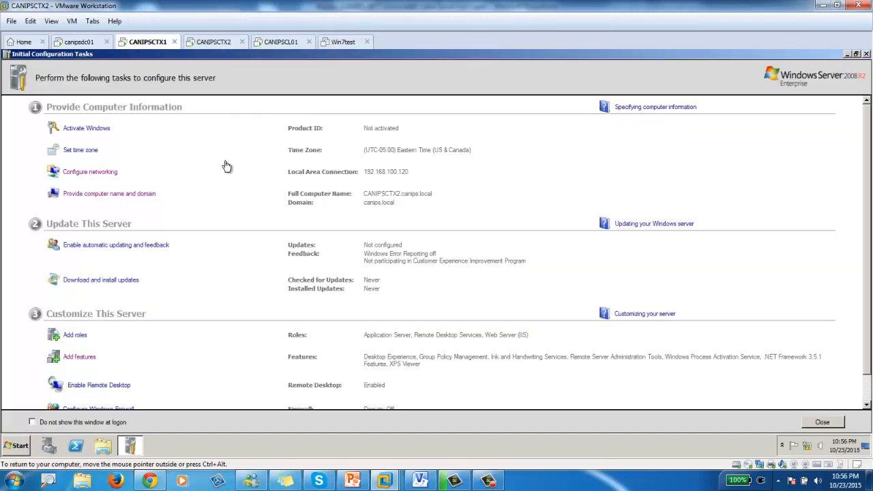
left_click(19, 445)
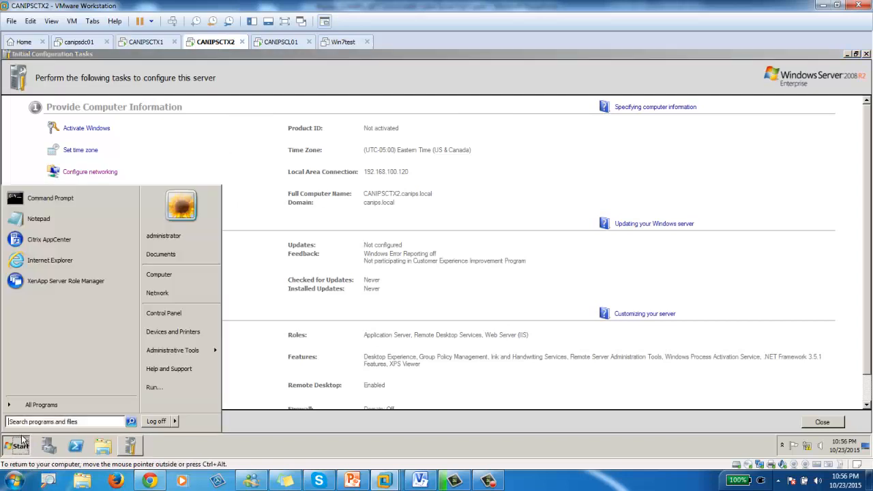
- Launch Citrix AppCenter on CANIPSCTX2 and open canipsfarm > Zones > Default Zone
left_click(49, 240)
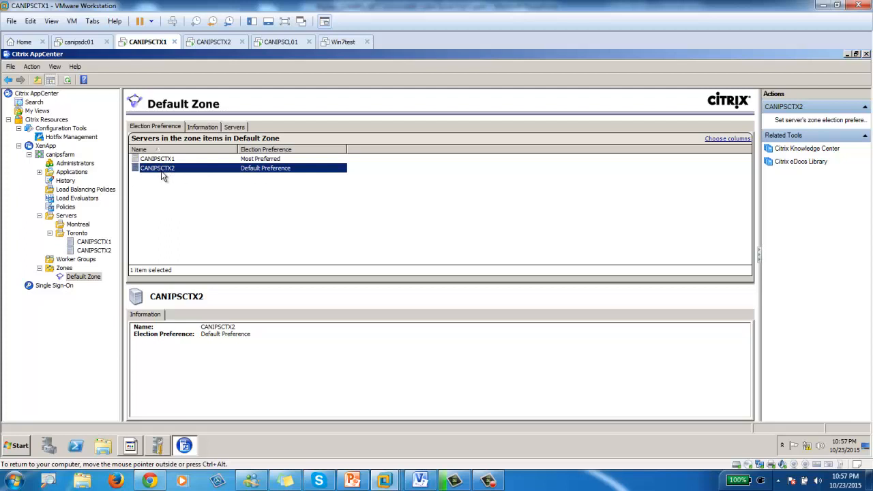
left_click(216, 43)
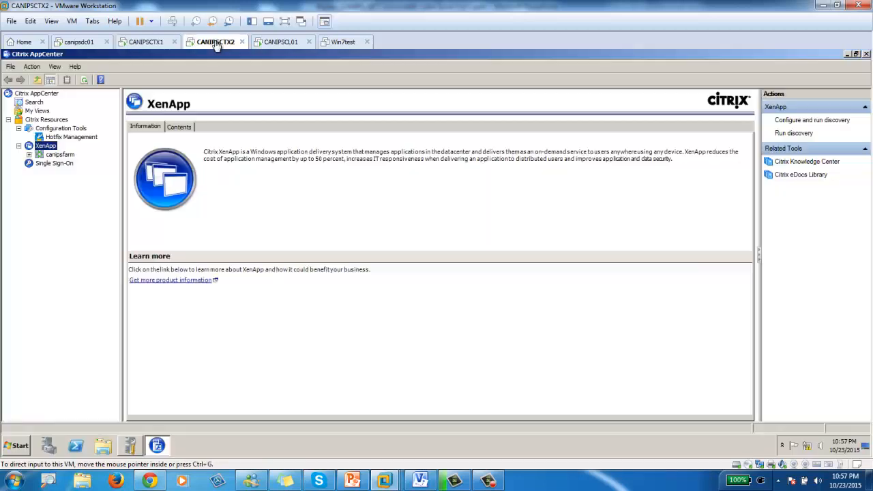
left_click(29, 156)
left_click(40, 233)
left_click(83, 241)
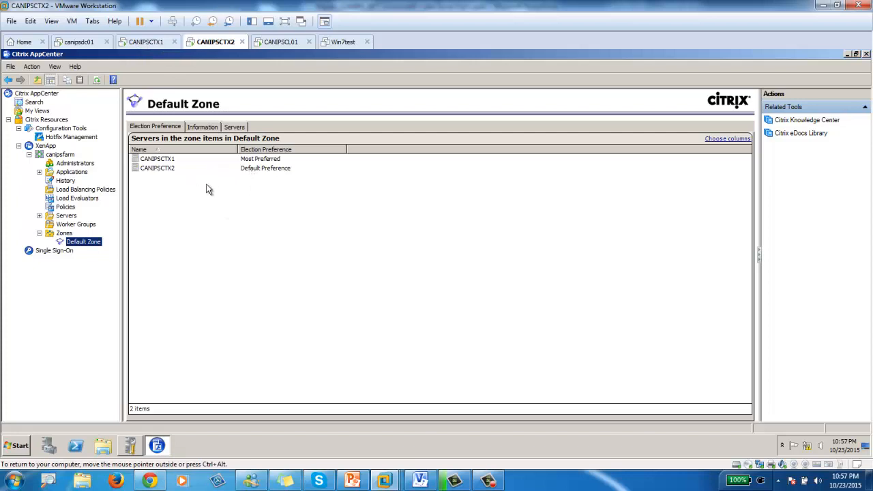
- Launch Performance Monitor maximized, open the live graph and delete the % Processor Time counter
left_click(19, 446)
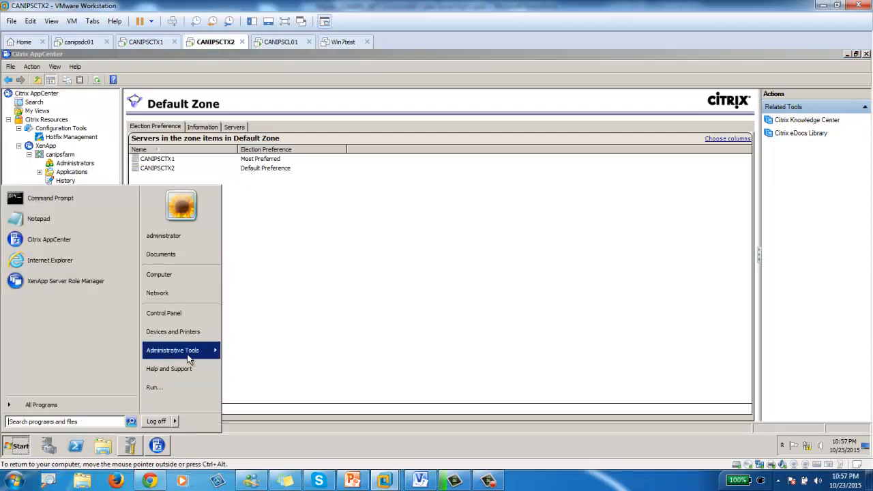
mouse_move(191, 351)
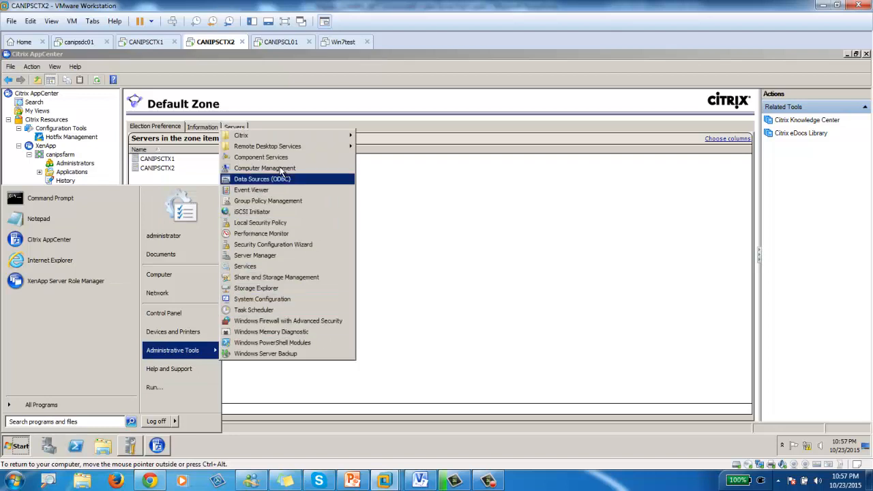
left_click(265, 233)
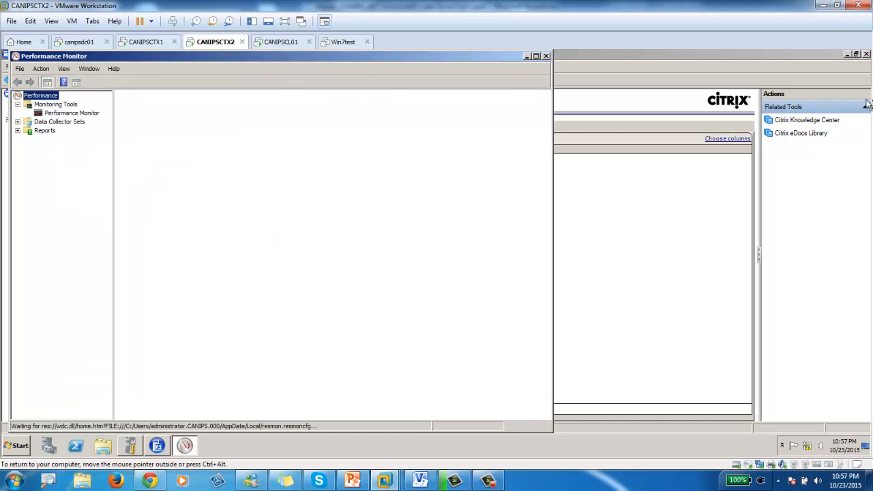
left_click_drag(287, 58, 791, 92)
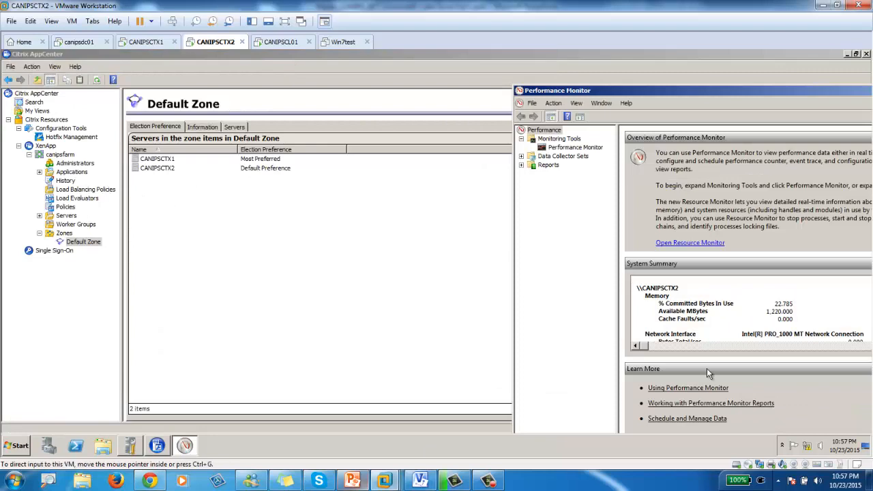
double_click(672, 91)
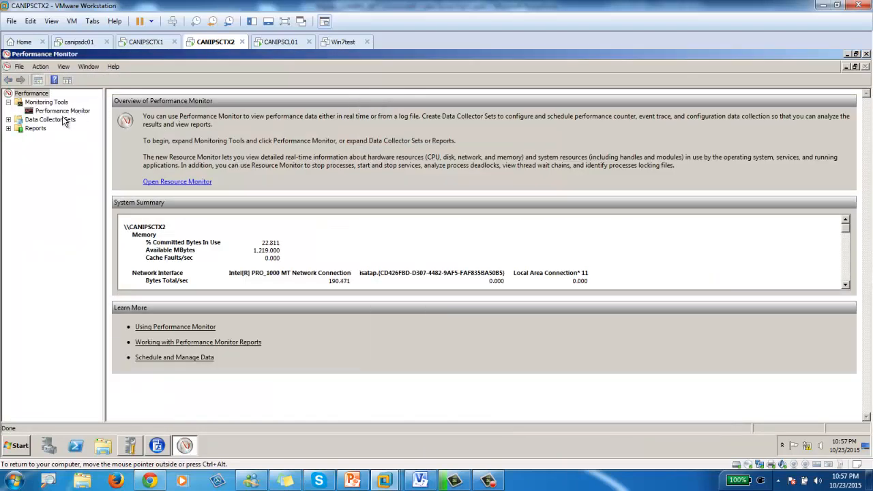
left_click(42, 112)
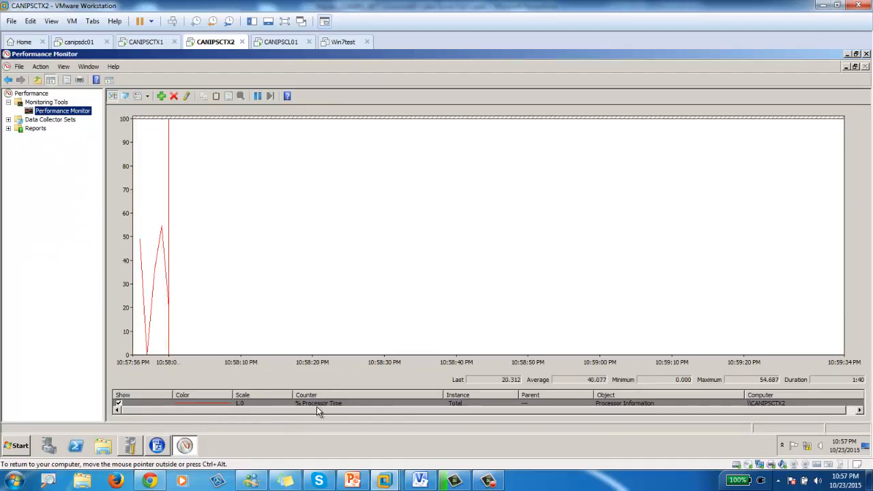
left_click(174, 97)
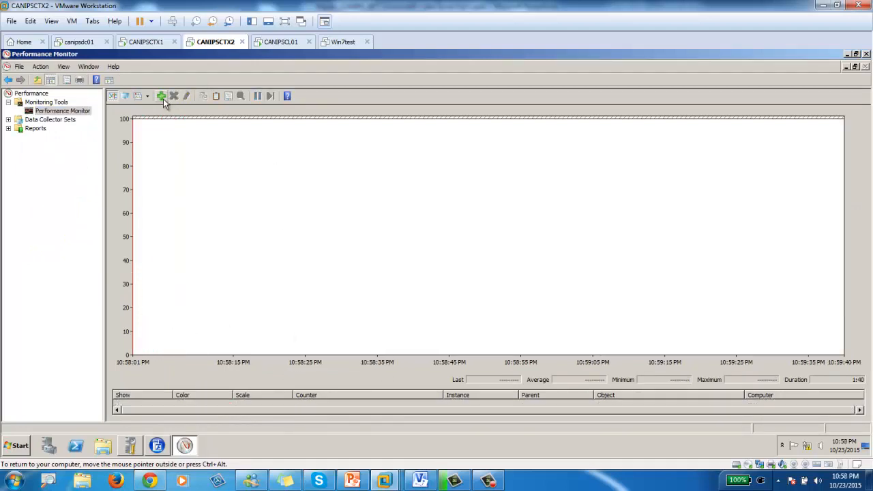
- Open the Add Counters dialog and browse the available counter list
left_click(161, 96)
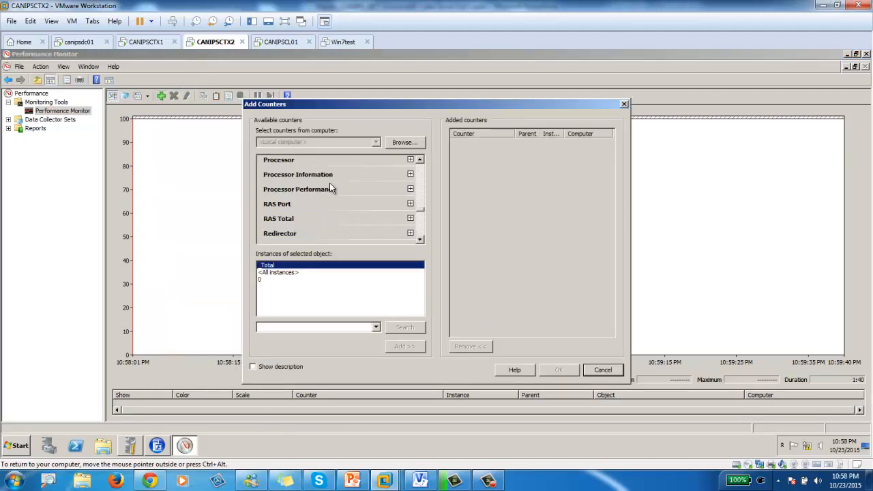
left_click(419, 171)
left_click(421, 173)
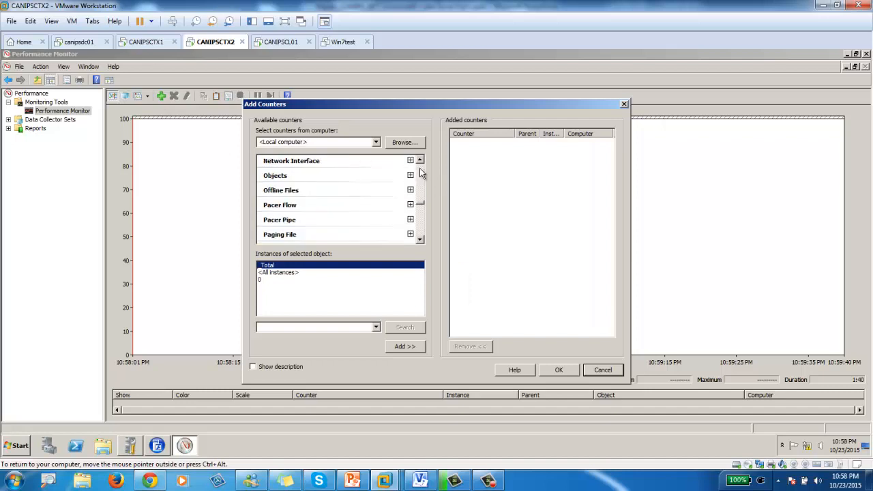
left_click(420, 172)
left_click(421, 171)
left_click(421, 171)
left_click(422, 174)
left_click(422, 176)
left_click(421, 176)
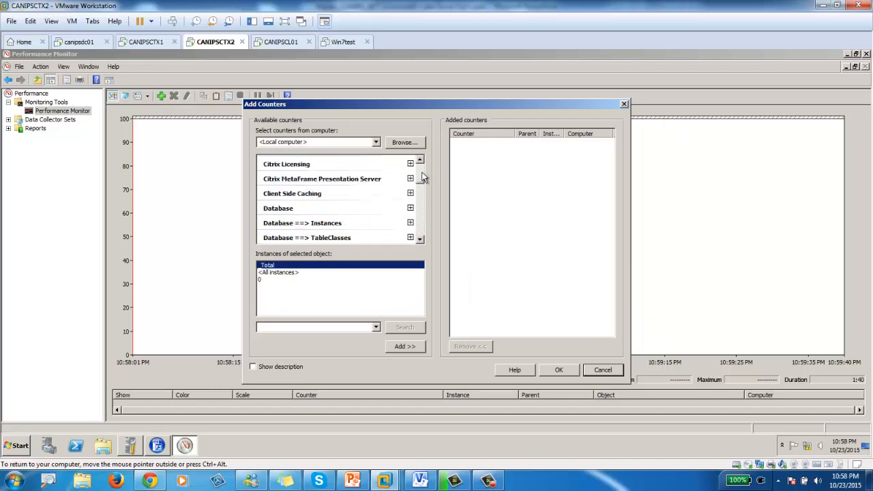
left_click(422, 172)
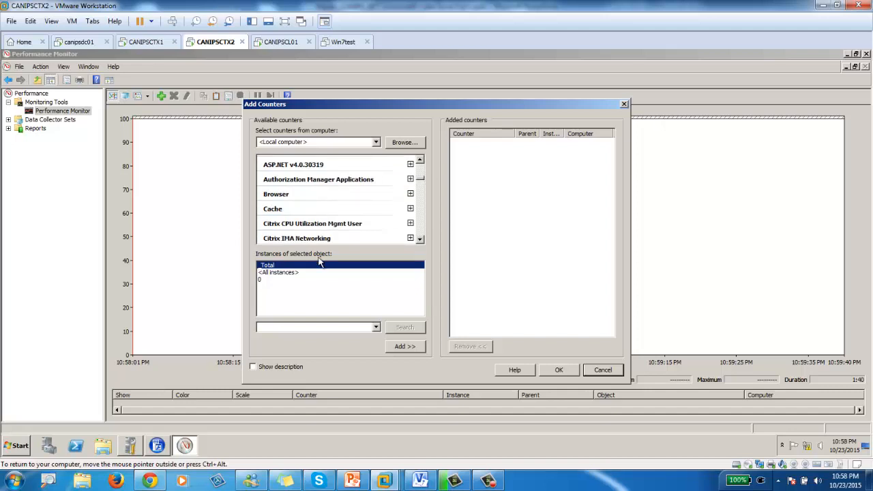
left_click(421, 240)
left_click(421, 239)
left_click(421, 239)
left_click(421, 239)
left_click(421, 238)
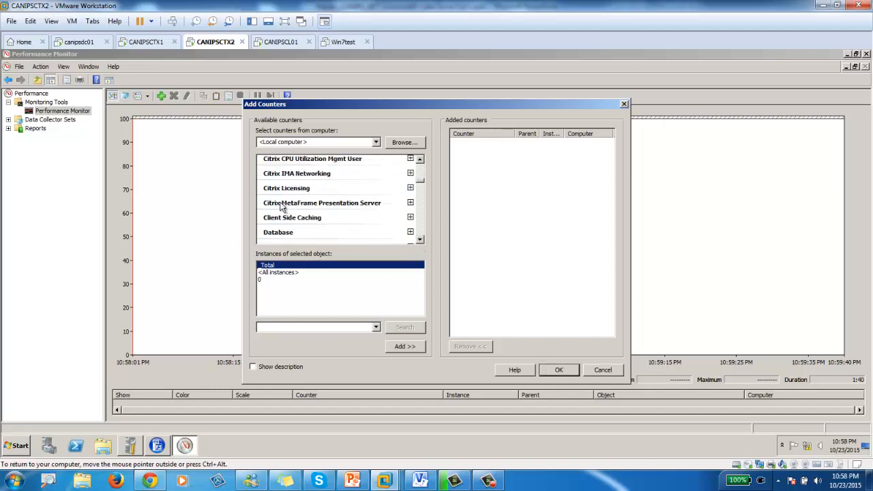
- Add Zone Elections from Citrix MetaFrame Presentation Server and confirm with OK
left_click(410, 203)
left_click(420, 240)
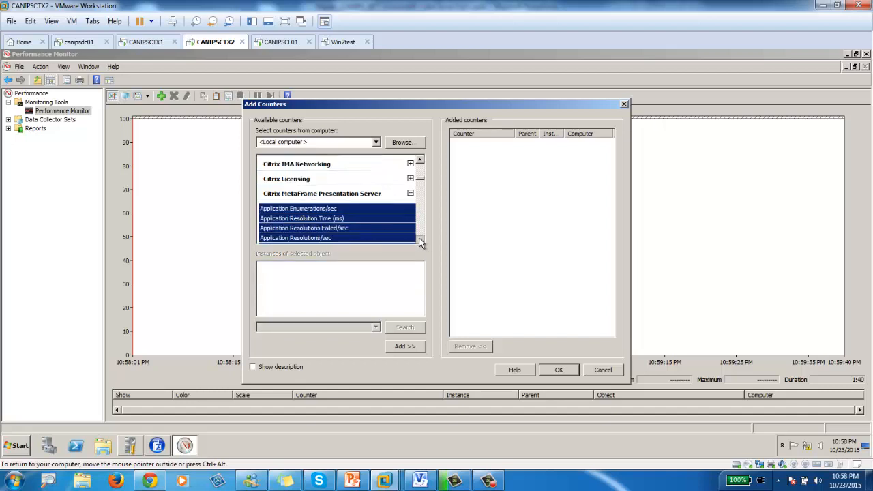
left_click(421, 240)
left_click(420, 240)
left_click(420, 240)
left_click(420, 240)
left_click(421, 240)
left_click(420, 240)
left_click(420, 240)
left_click(421, 240)
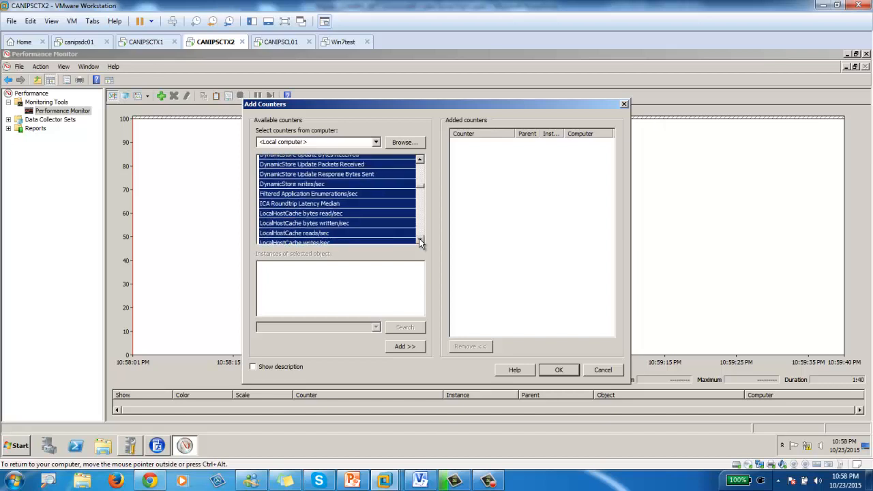
left_click(421, 240)
left_click(420, 240)
left_click(421, 241)
left_click(420, 240)
left_click(420, 240)
left_click(420, 240)
left_click(420, 240)
left_click(420, 240)
left_click(294, 194)
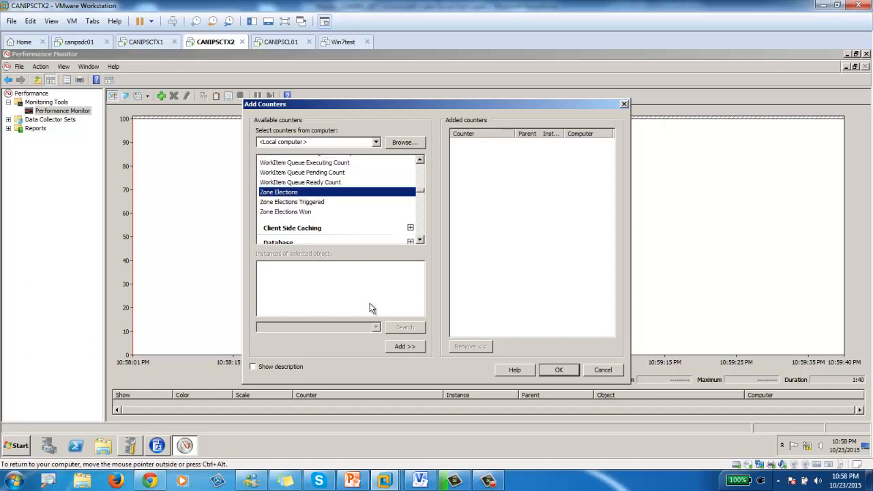
left_click(402, 347)
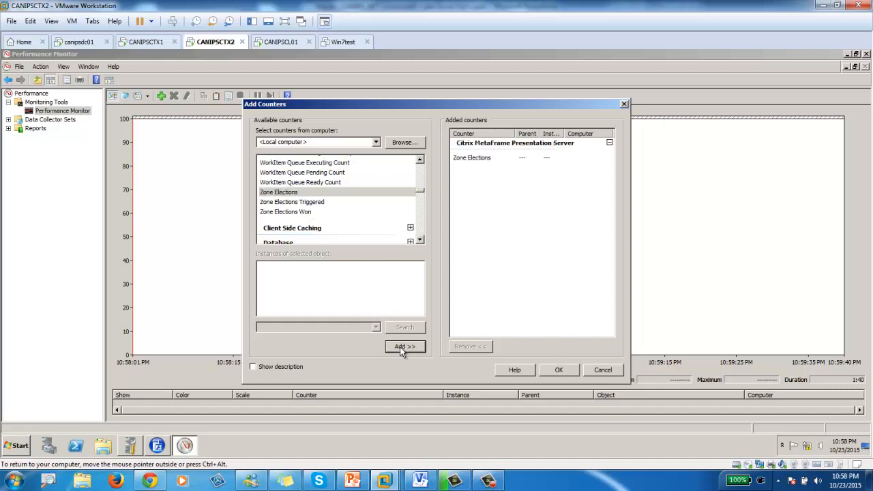
left_click(560, 372)
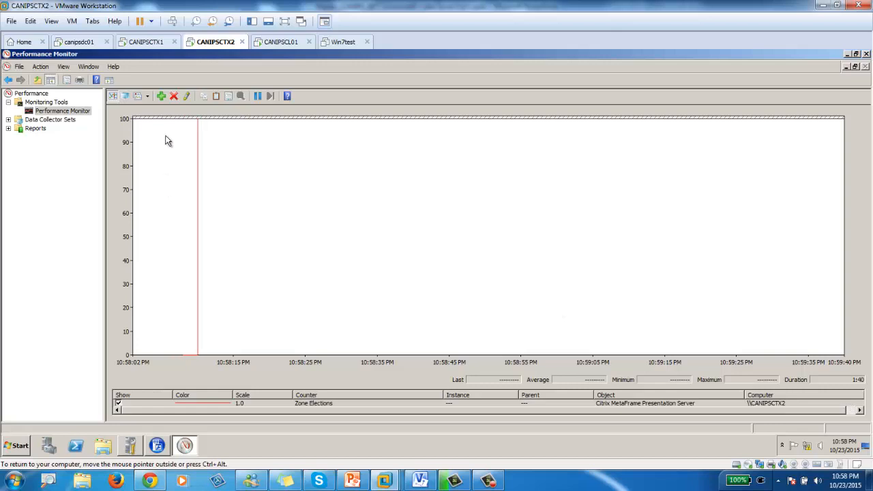
- Switch Performance Monitor to Report view and snap it to the right screen half
left_click(148, 96)
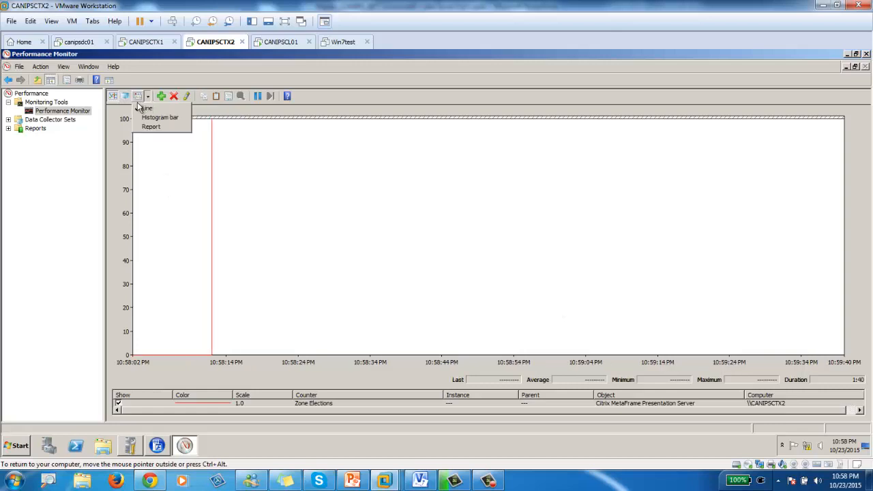
left_click(150, 128)
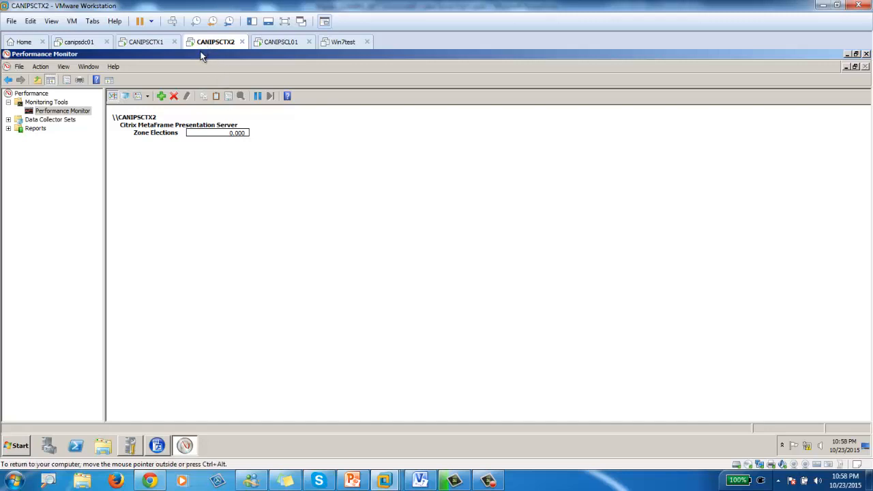
key("super+Right")
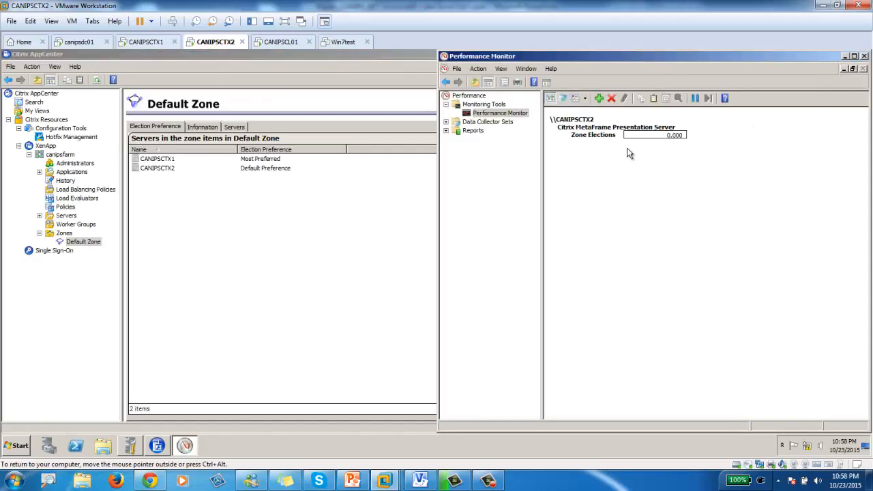
- Disconnect a virtual device from CANIPSCTX1, then return to the CANIPSCTX2 console
left_click(148, 42)
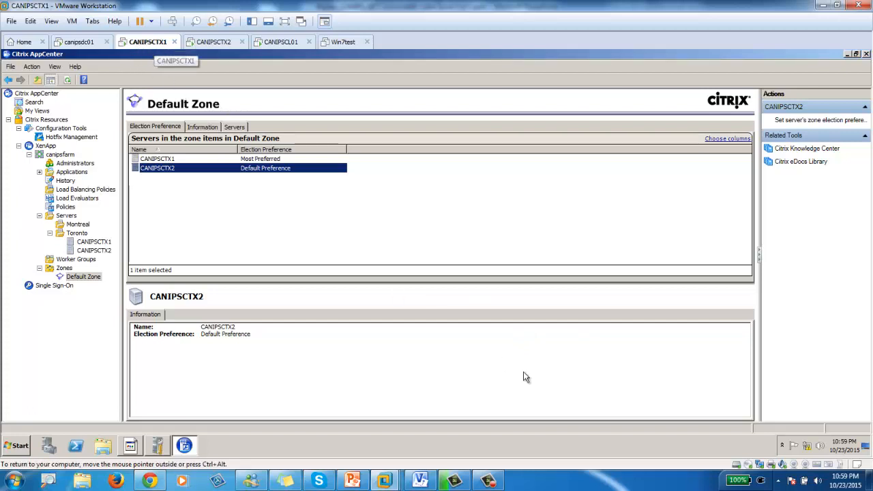
left_click(759, 466)
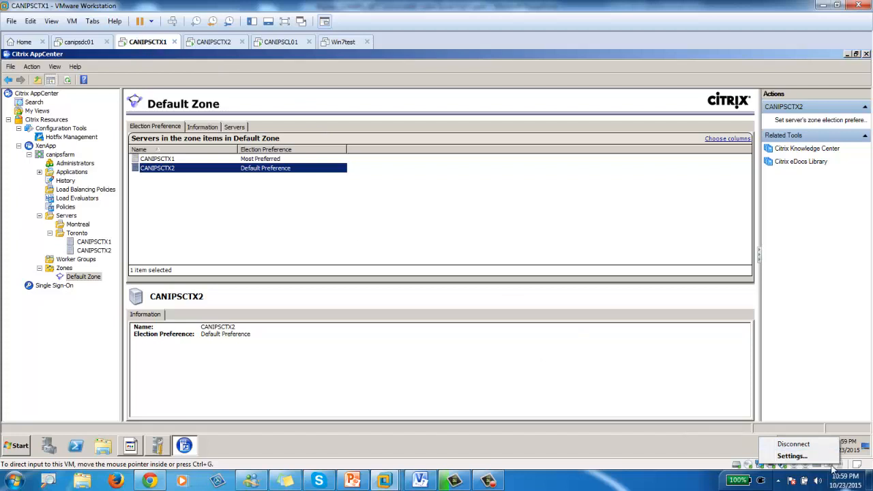
left_click(793, 448)
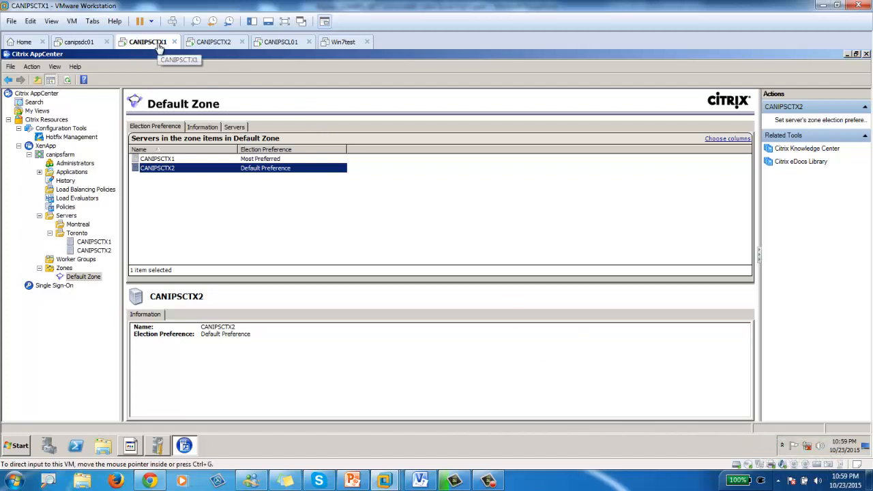
left_click(210, 41)
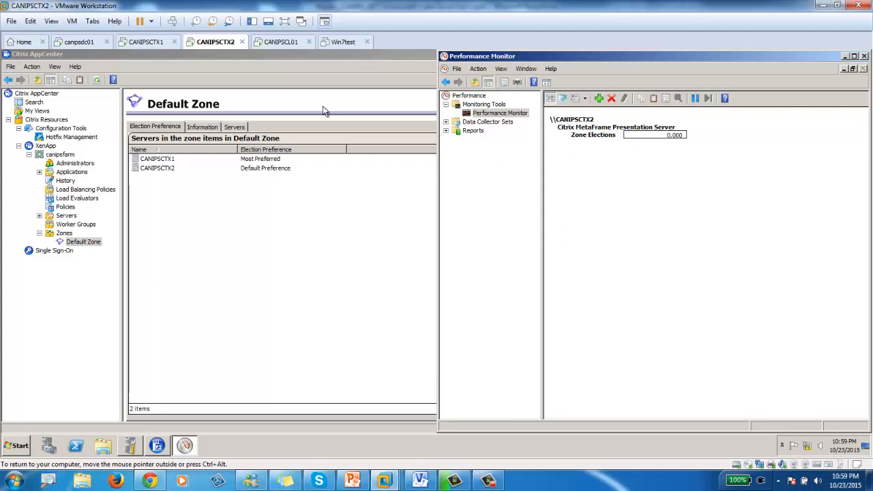
- Snap AppCenter to the left half beside Performance Monitor and refresh the Default Zone
left_click_drag(343, 56, 0, 57)
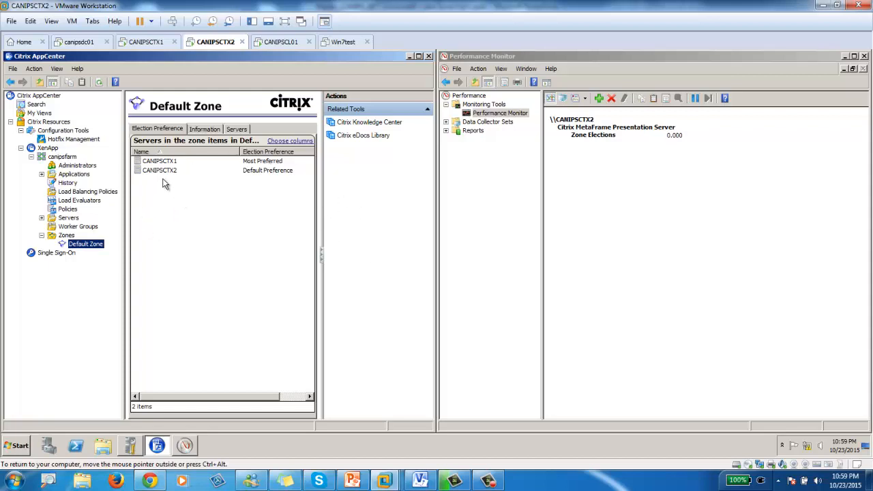
left_click(99, 82)
left_click(96, 84)
left_click(97, 82)
- Select the Default Zone server list and refresh it repeatedly
left_click(183, 232)
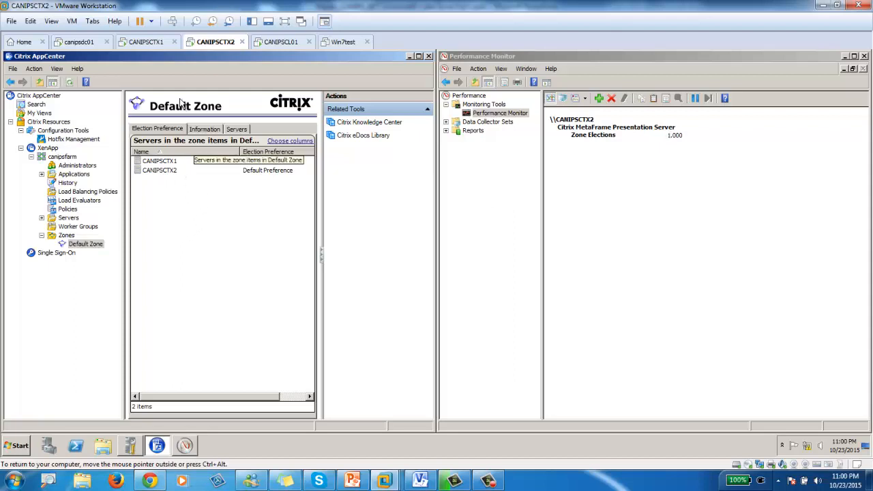
left_click(69, 83)
left_click(71, 84)
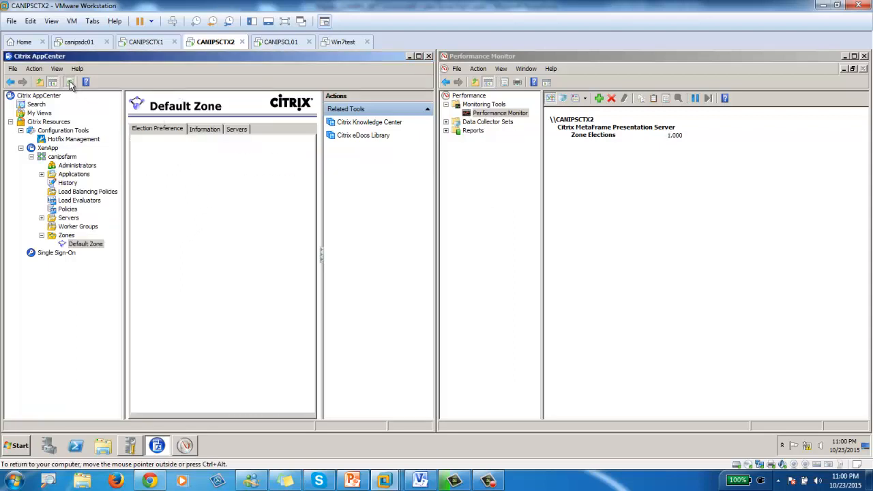
left_click(70, 84)
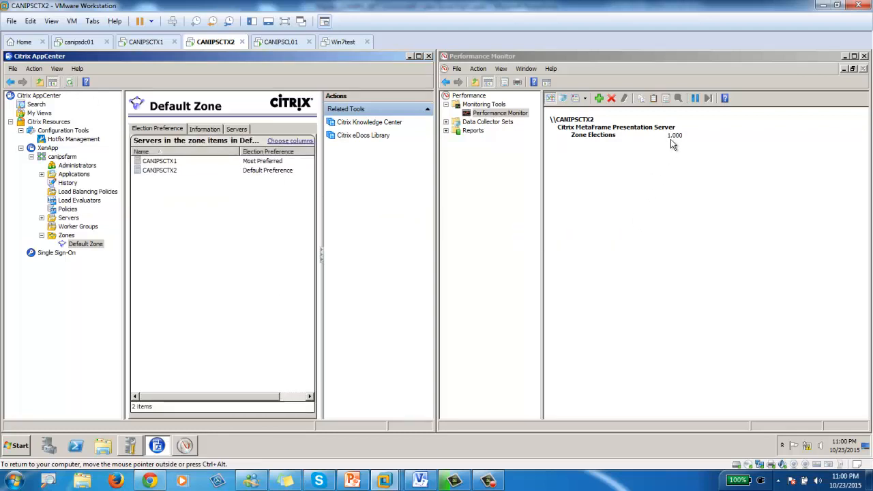
left_click(69, 82)
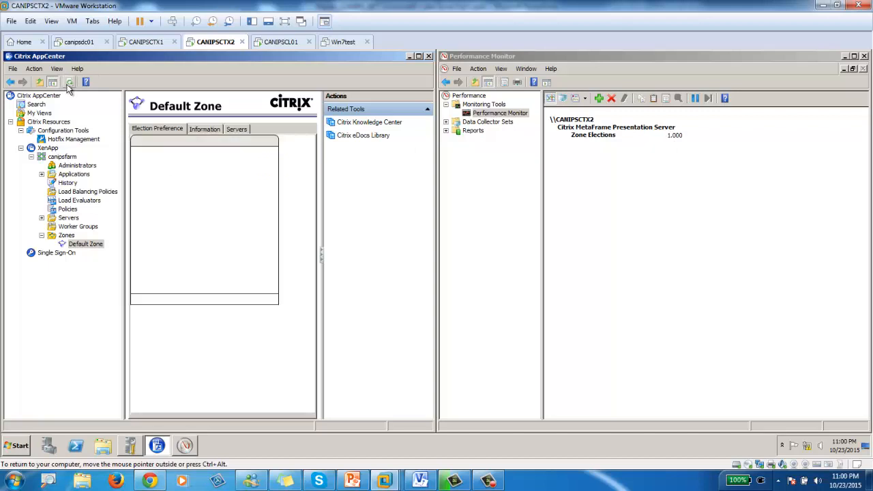
left_click(69, 82)
left_click(69, 82)
left_click(69, 83)
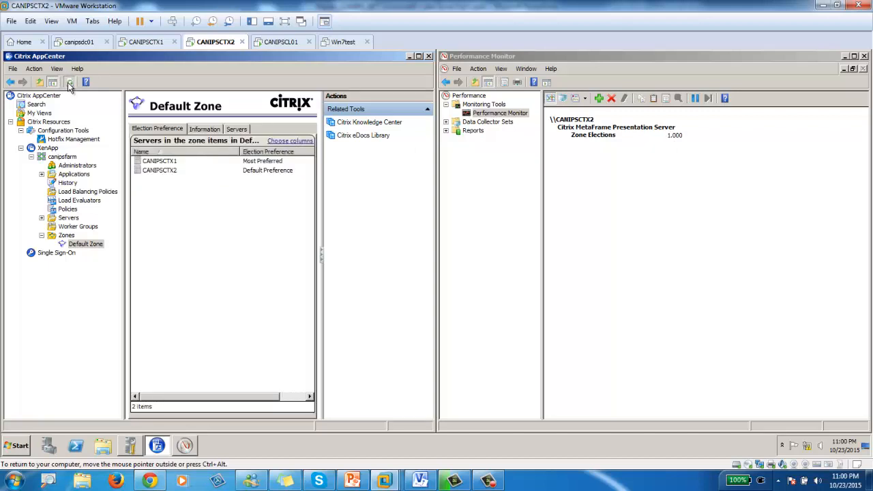
left_click(69, 82)
left_click(69, 83)
- Check CANIPSCTX2's election preference, refresh once more, and switch to the CANIPSCTX1 console
left_click(159, 172)
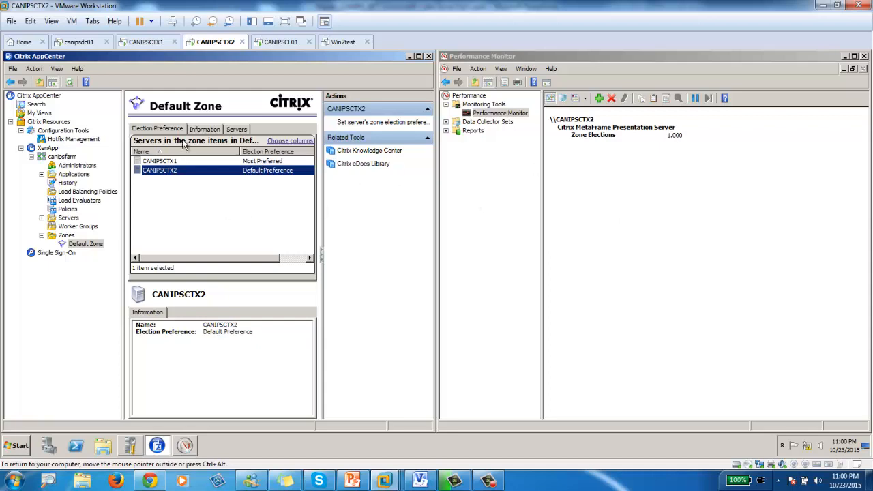
left_click(69, 82)
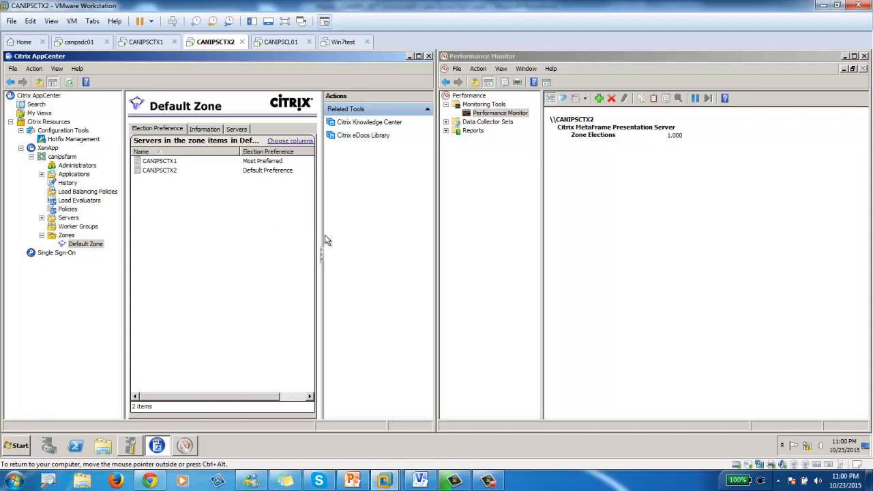
left_click(150, 46)
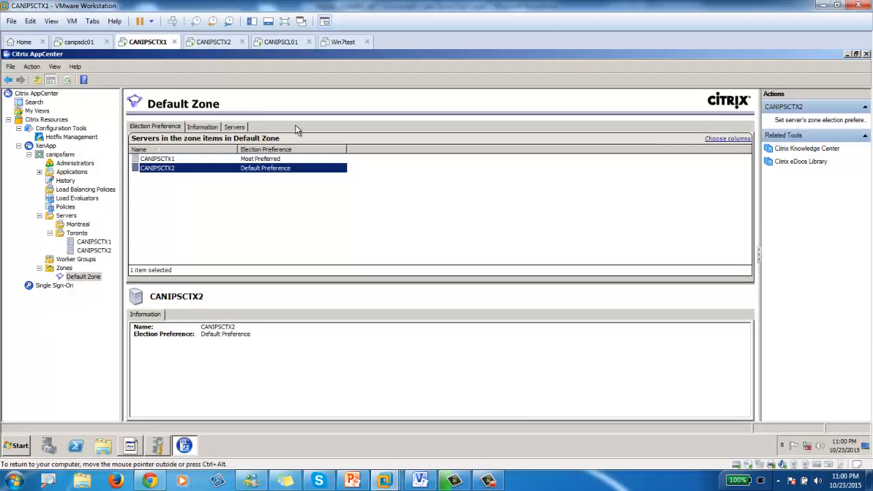
- Refresh AppCenter's Default Zone list on CANIPSCTX1 and switch back to the CANIPSCTX2 console
left_click(67, 79)
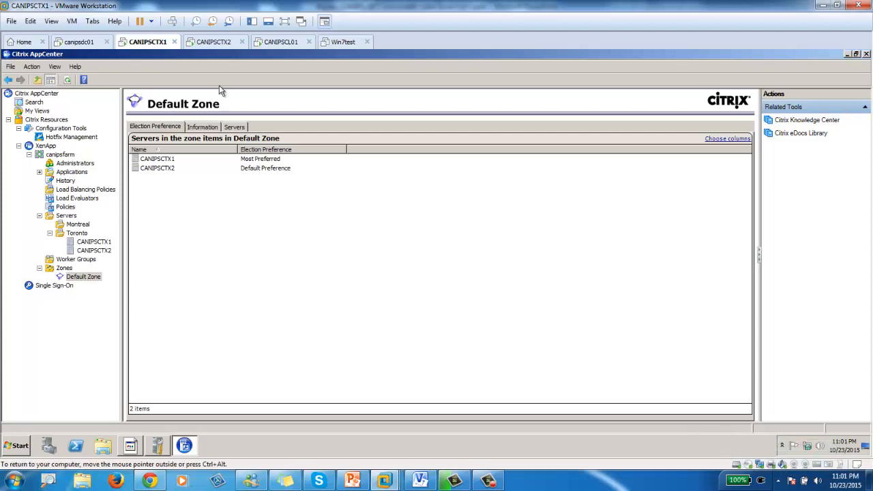
left_click(210, 42)
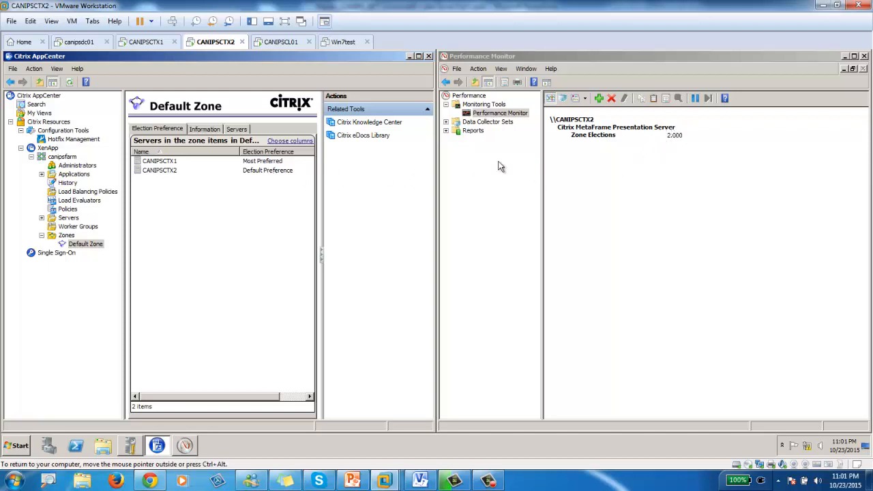
- Check CANIPSCTX1's Most Preferred election setting, then open and close the Start menu
left_click(162, 163)
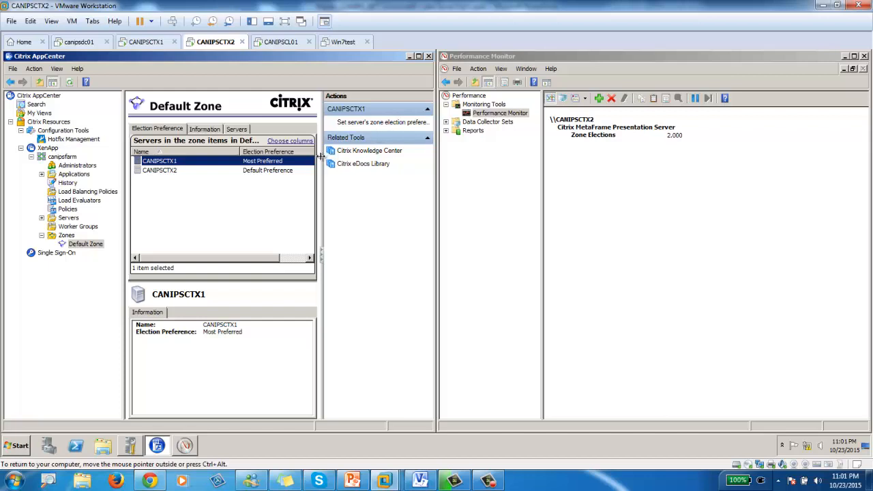
left_click(158, 44)
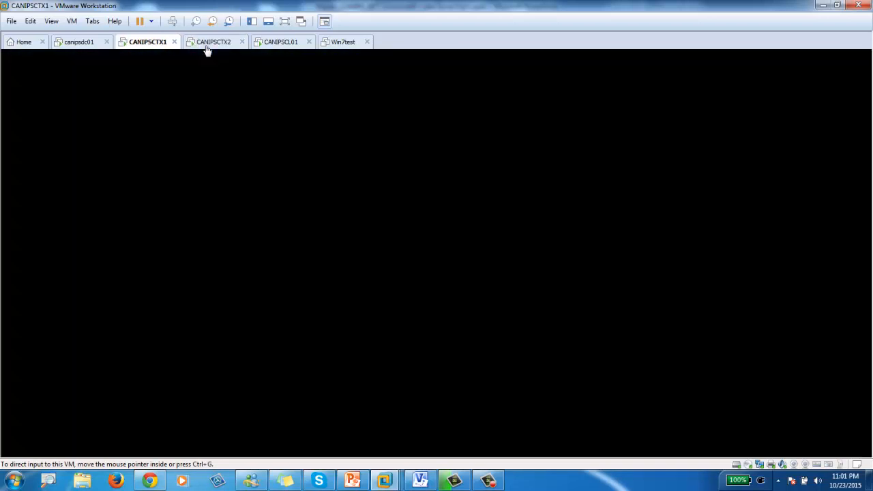
left_click(211, 44)
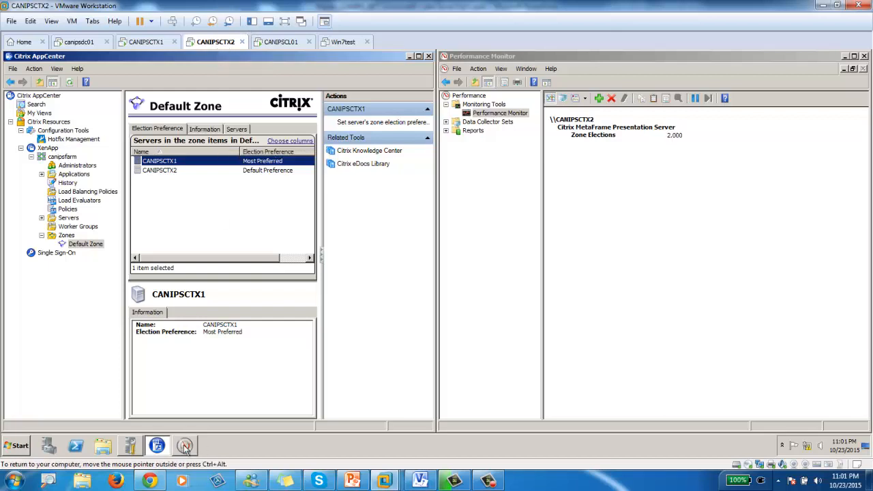
left_click(13, 446)
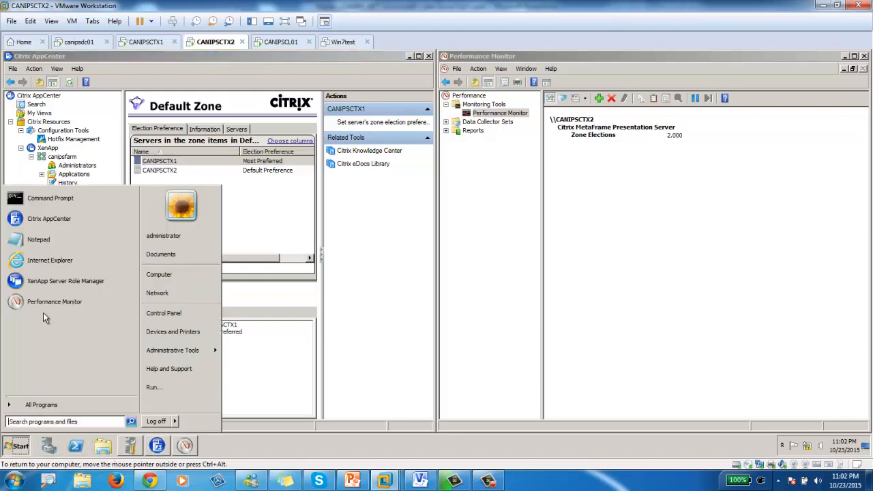
left_click(67, 283)
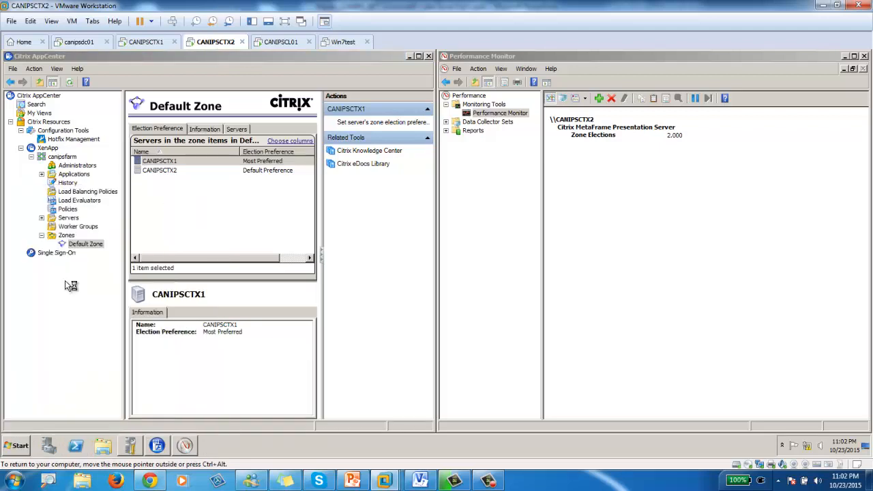
- Minimize Performance Monitor, the AppCenter console and Initial Configuration Tasks
left_click(846, 58)
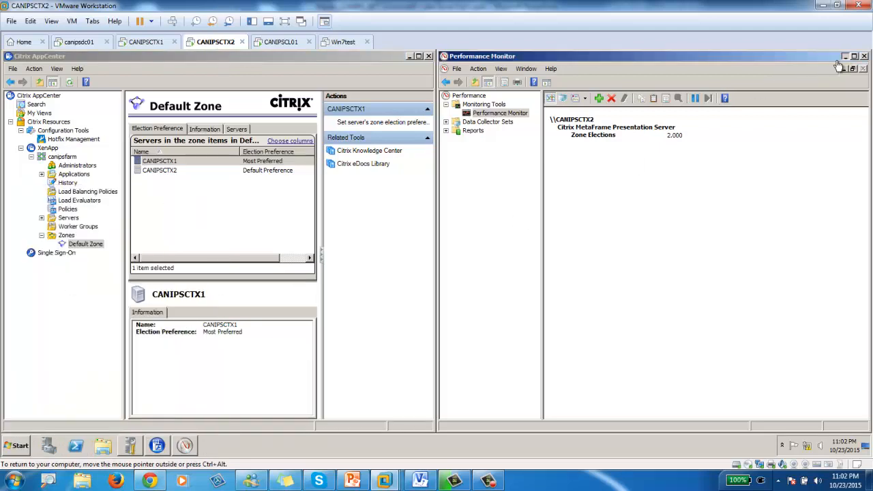
left_click(410, 56)
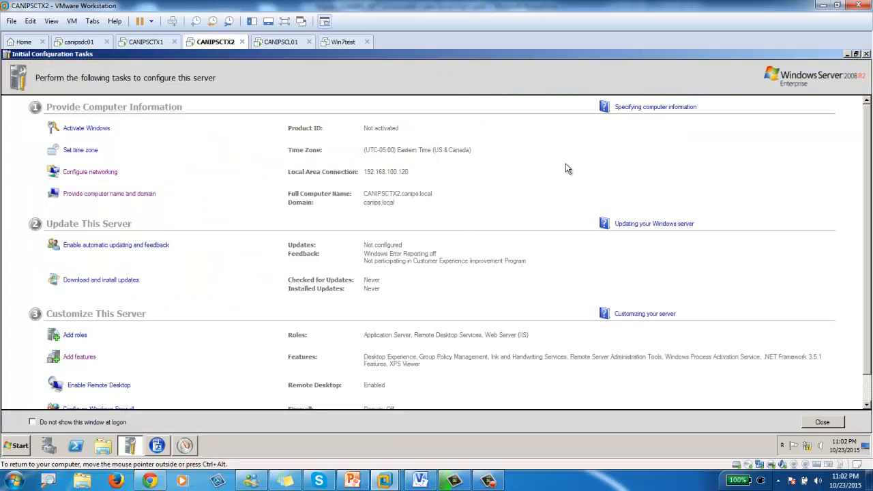
left_click(847, 54)
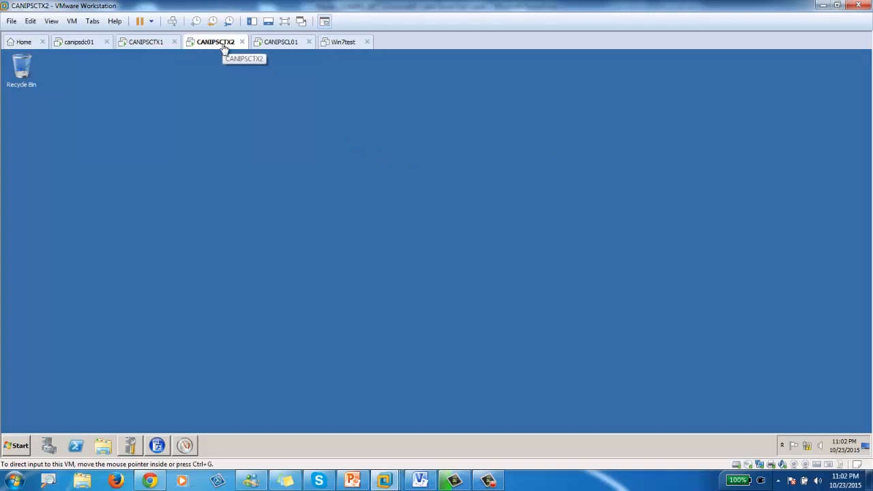
- Launch XenApp Server Role Manager from the Start menu
left_click(16, 446)
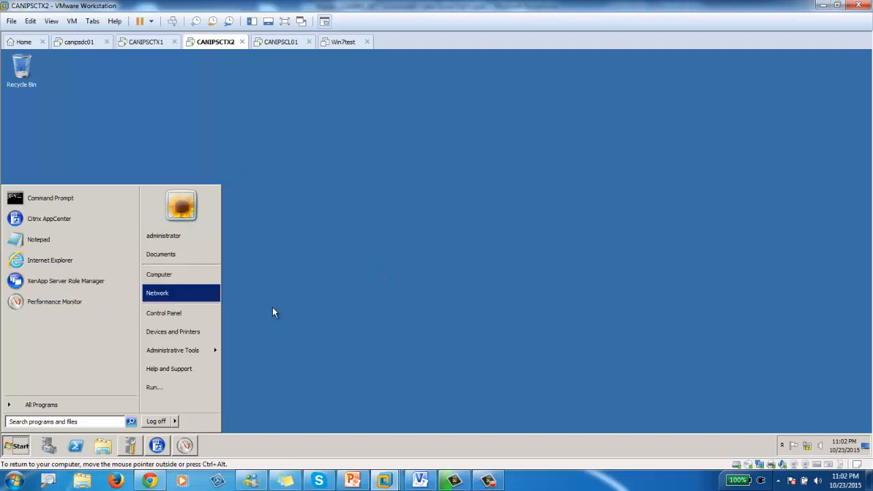
left_click(69, 284)
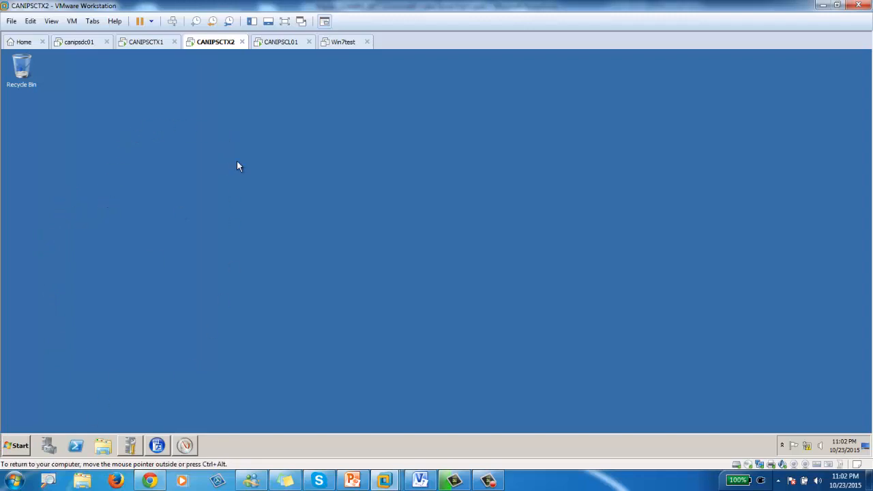
left_click(17, 445)
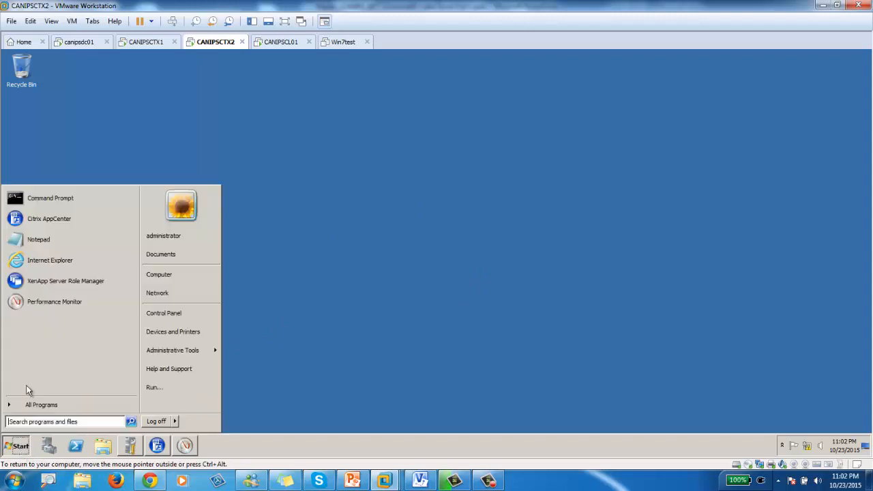
- Launch Internet Explorer with the recommended settings and show its menu bar
left_click(57, 262)
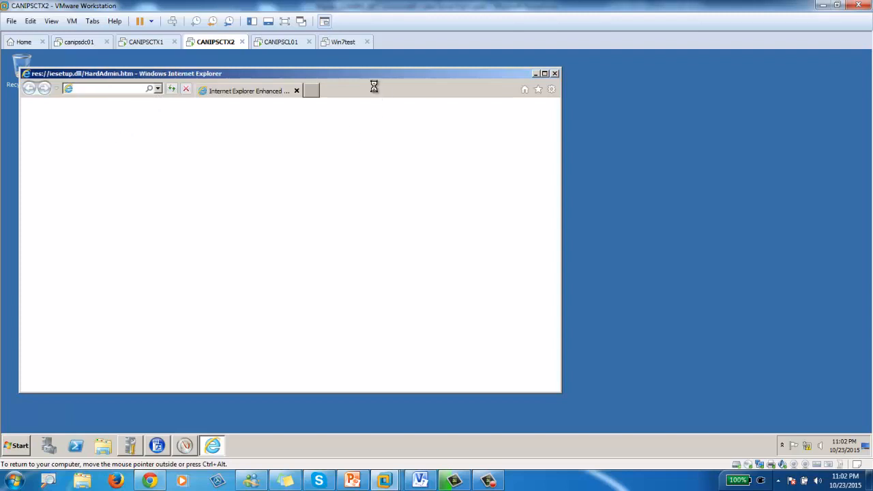
left_click(243, 194)
left_click(362, 306)
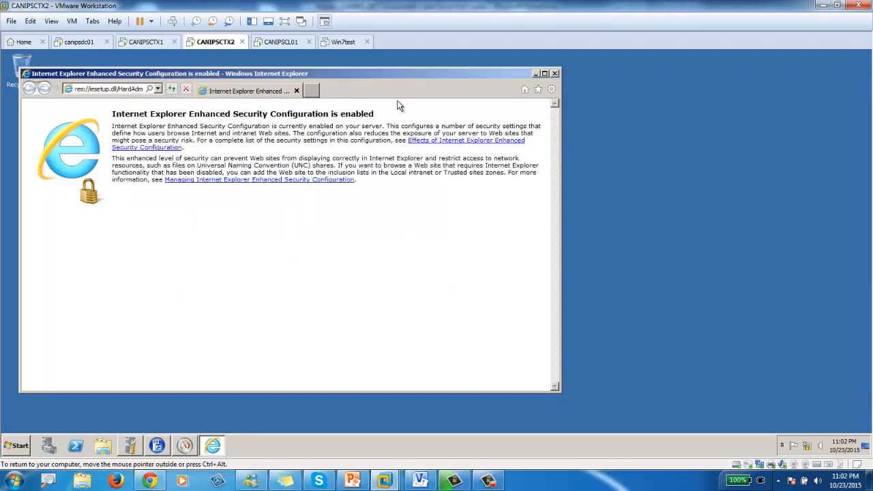
right_click(389, 89)
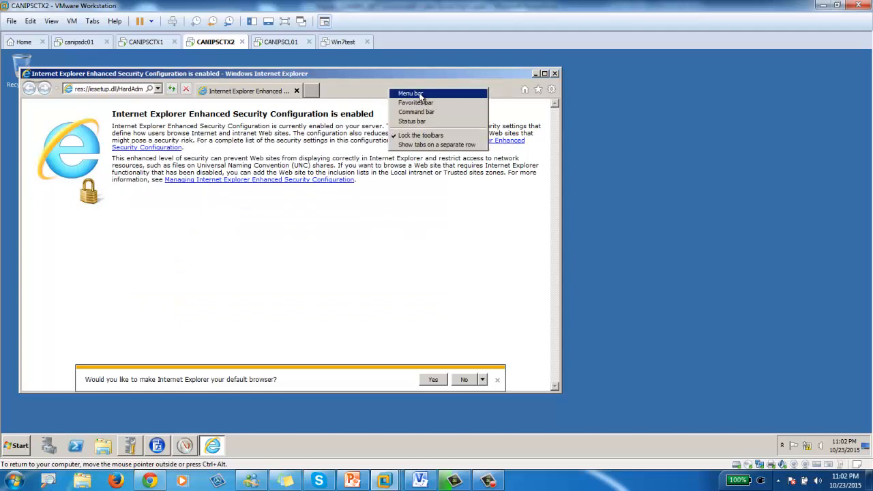
left_click(410, 94)
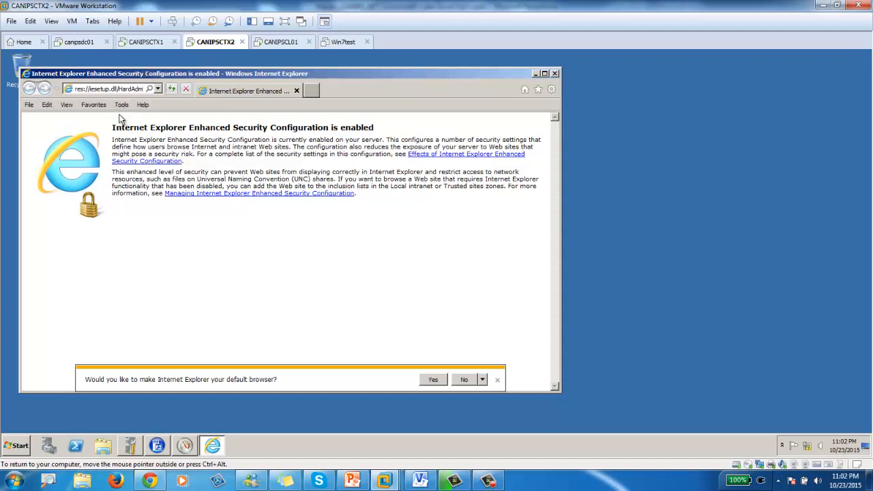
right_click(382, 91)
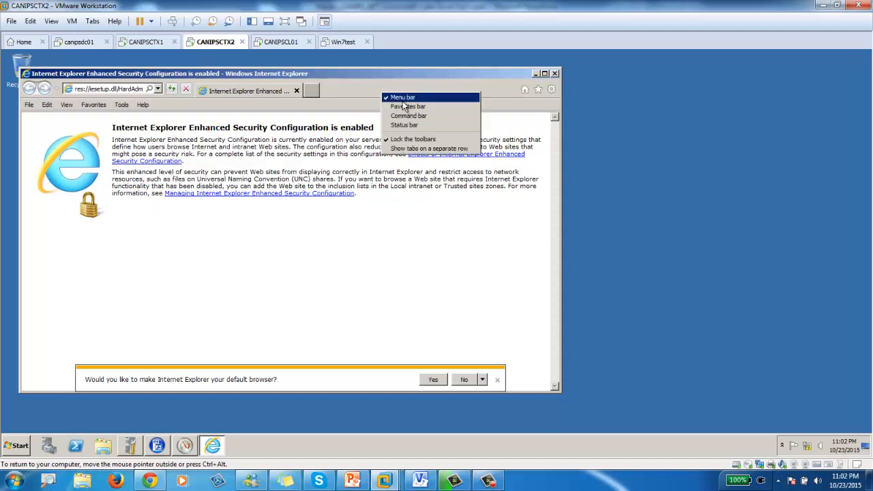
left_click(121, 108)
- Uncheck 'Check for publisher's certificate revocation' in Internet Options Advanced and save
left_click(122, 106)
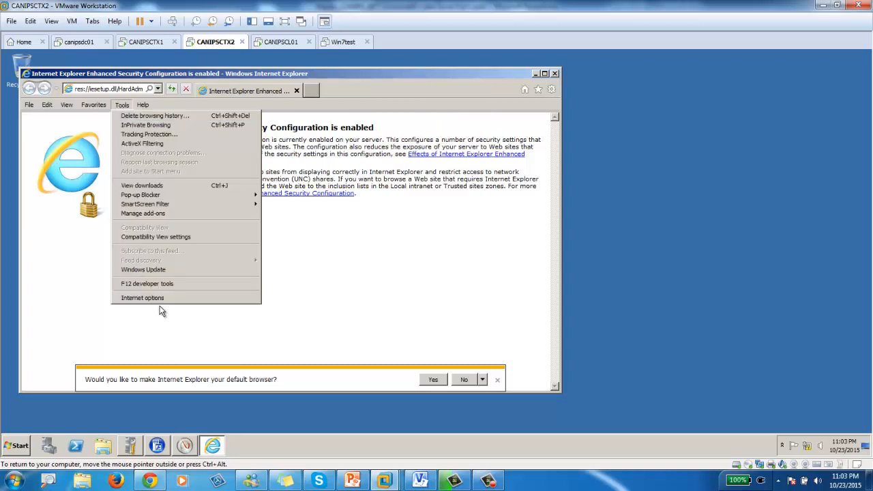
left_click(154, 300)
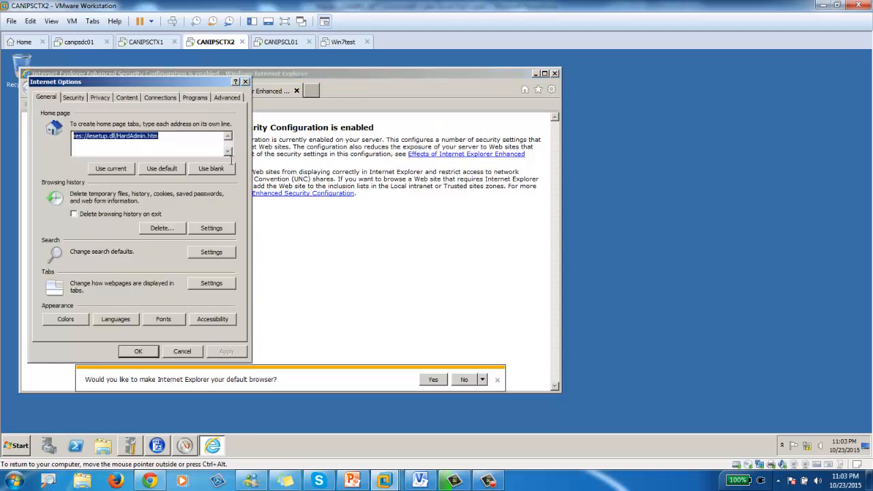
left_click(227, 98)
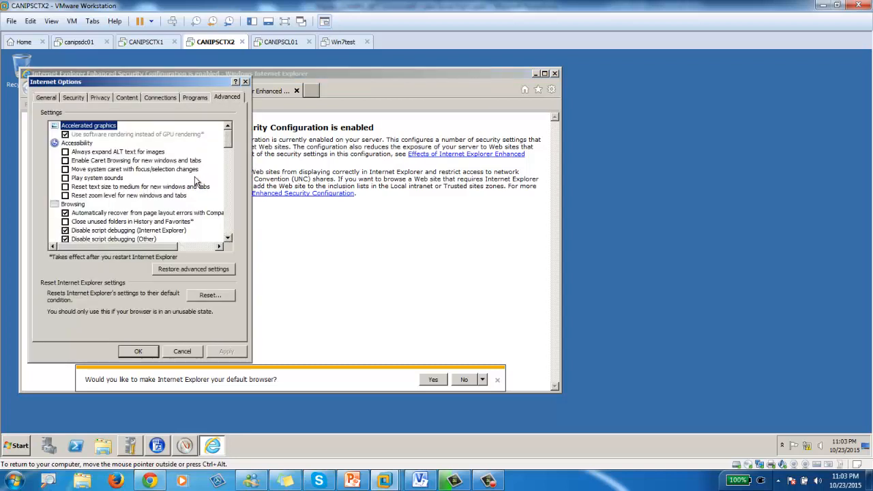
left_click_drag(228, 141, 227, 219)
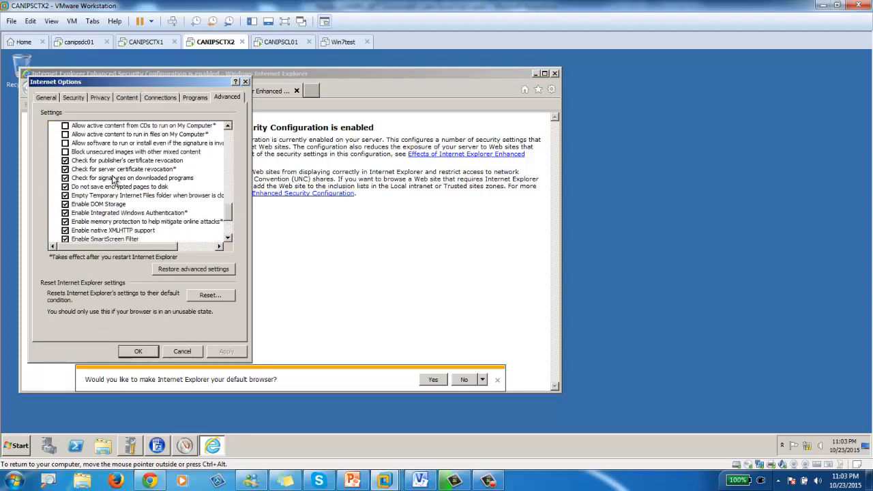
left_click(66, 160)
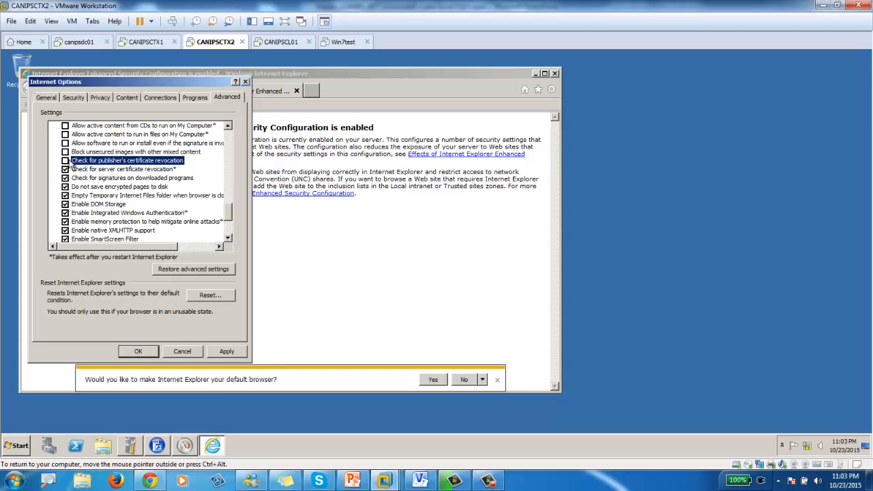
left_click(137, 351)
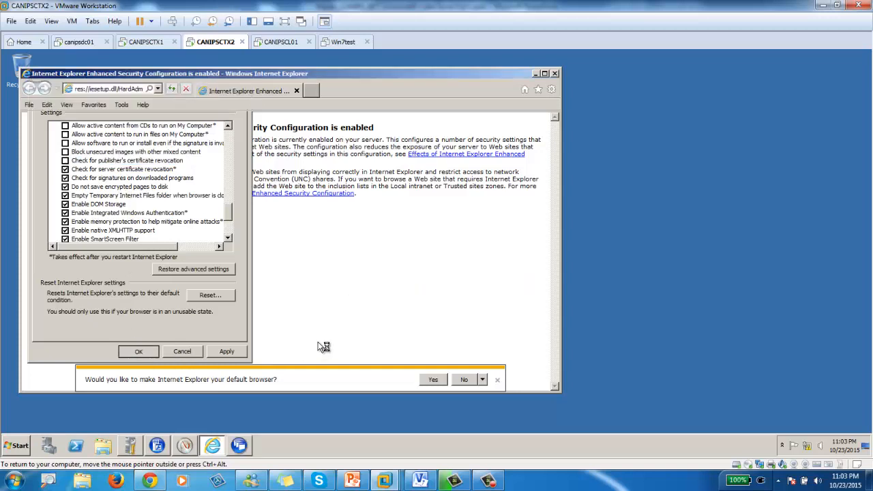
- Close Internet Explorer and dismiss the already-running notice
left_click(555, 74)
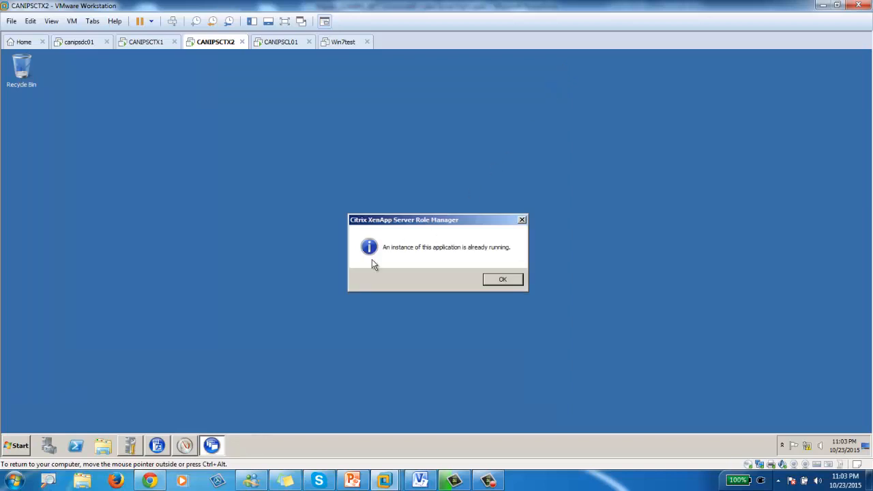
left_click(498, 281)
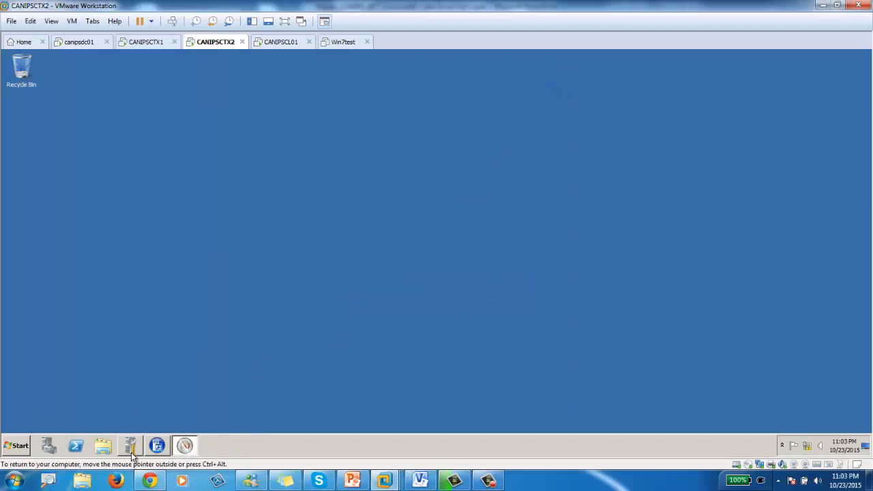
left_click(159, 449)
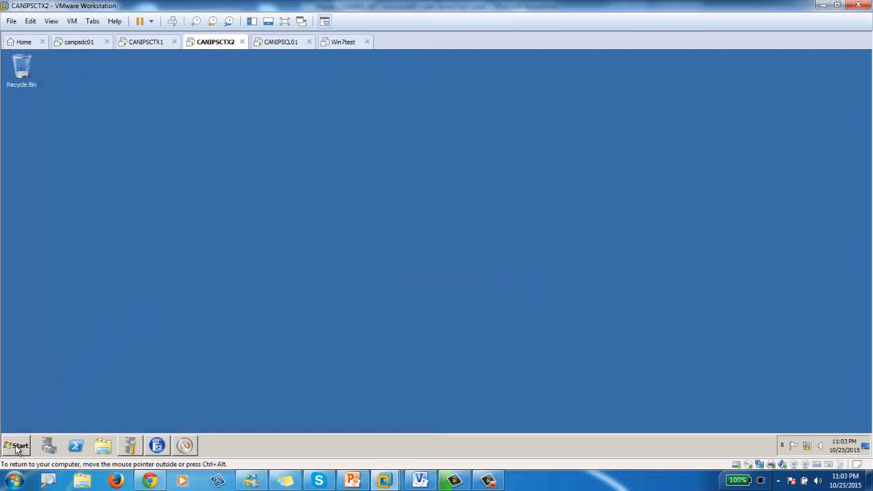
- Relaunch XenApp Server Role Manager and choose Edit Configuration for this server
left_click(16, 446)
left_click(69, 287)
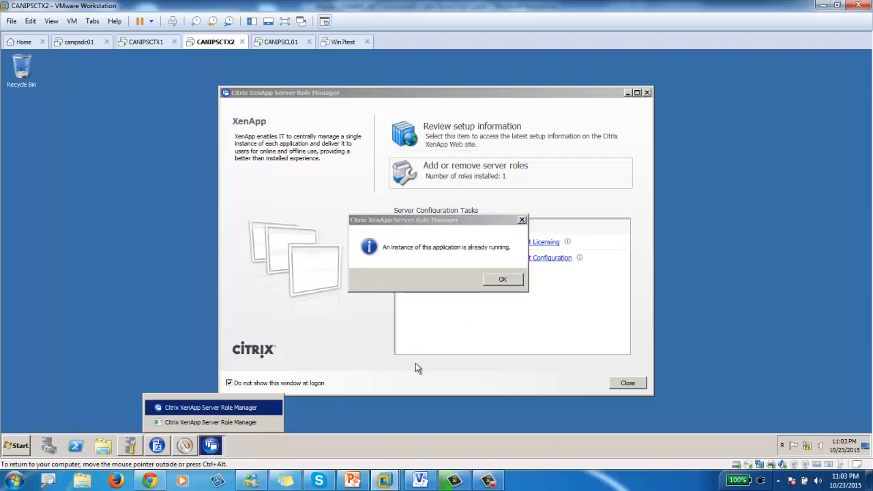
left_click(501, 280)
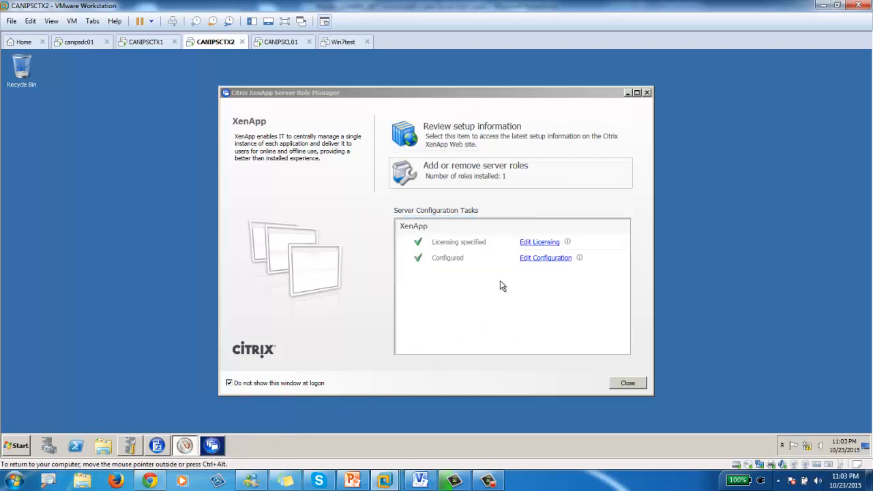
left_click(212, 446)
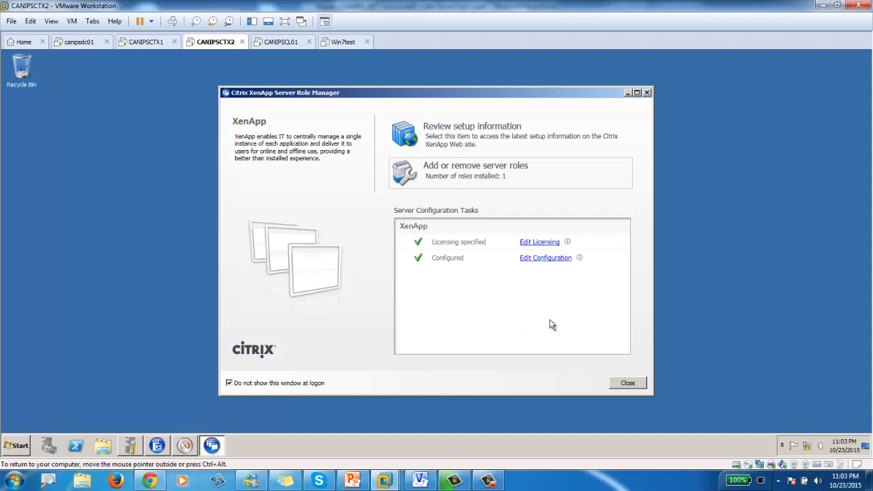
left_click(541, 260)
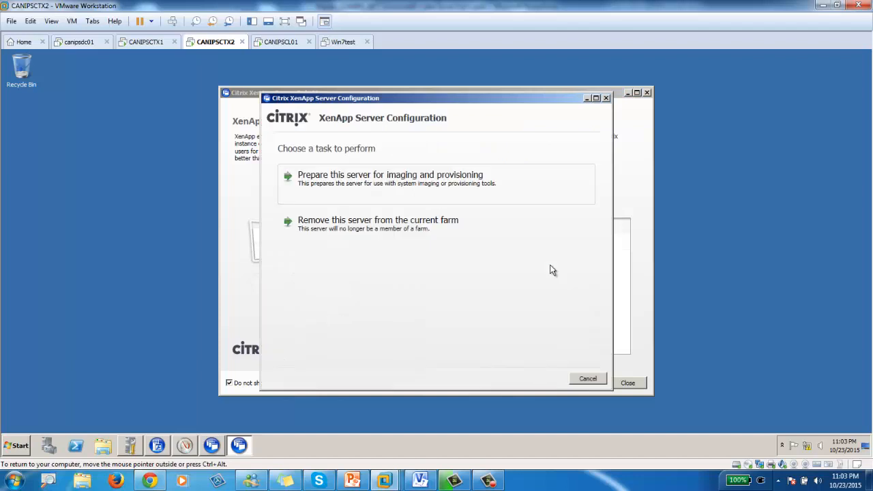
- Apply 'Remove this server from the current farm' and open the log of the resulting error
left_click(380, 231)
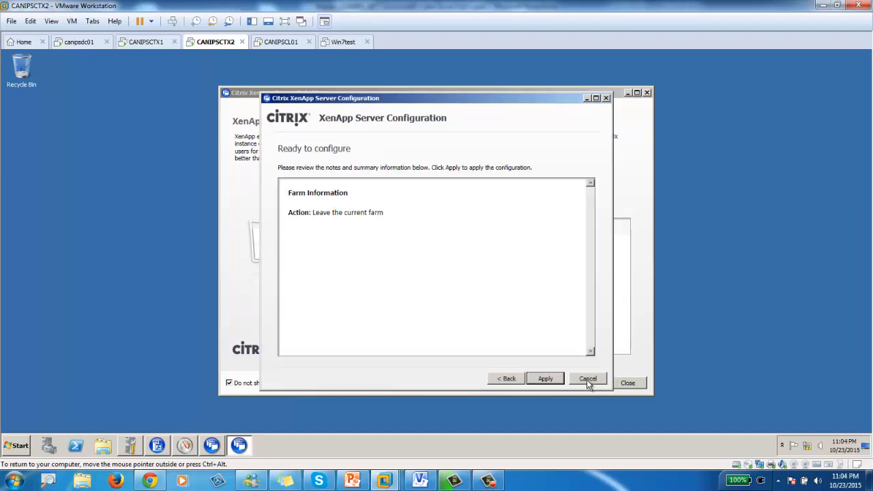
left_click(549, 381)
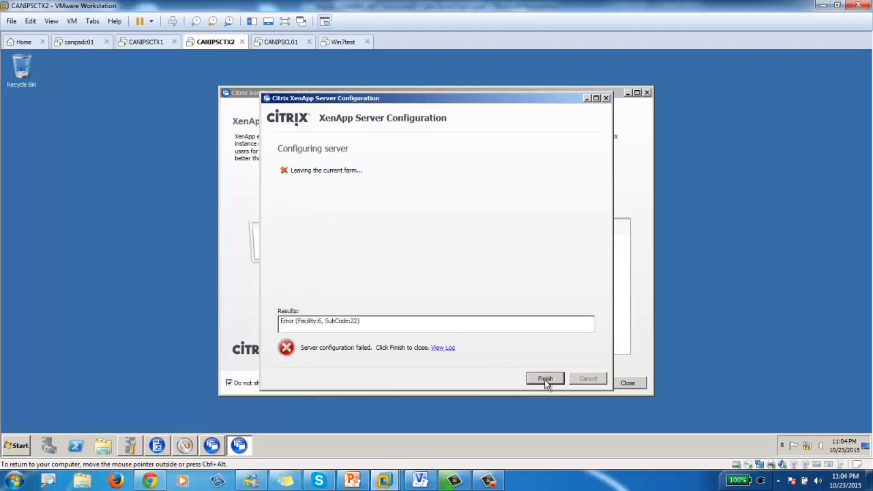
left_click(444, 349)
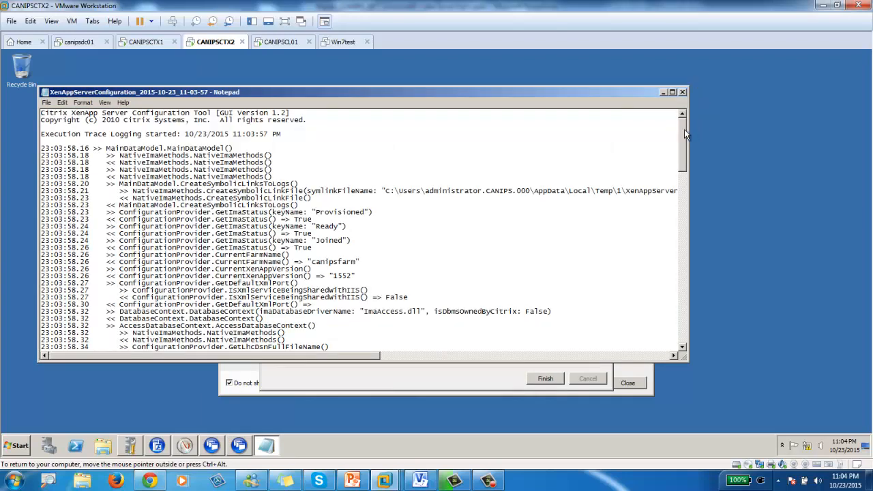
- Review the leave-farm error log in Notepad, close it, and finish the configuration wizard
left_click_drag(683, 144, 685, 345)
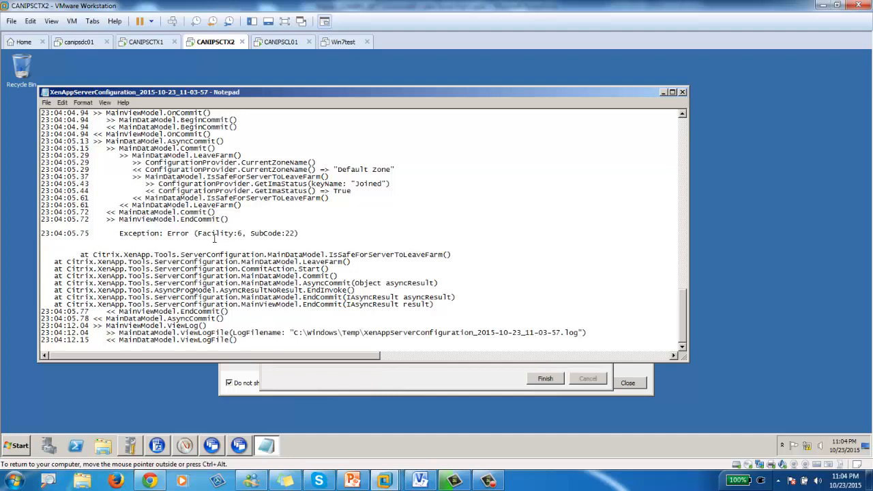
scroll(256, 238, "up", 8)
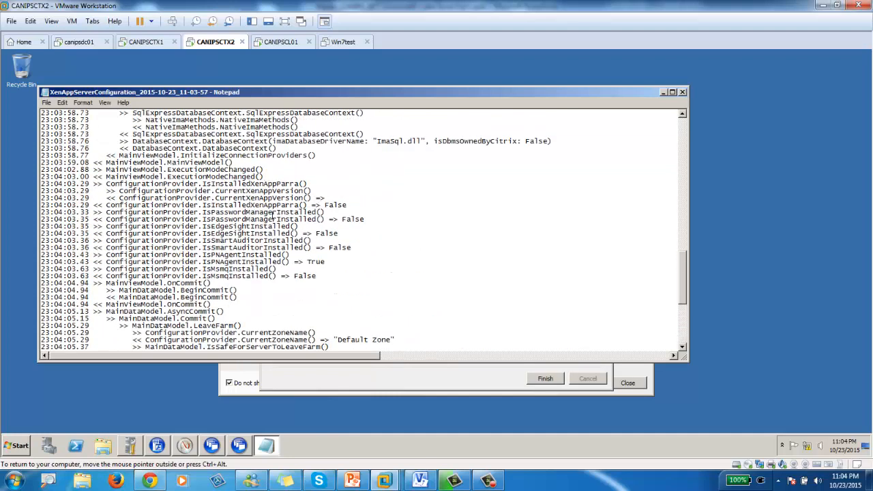
scroll(274, 214, "up", 10)
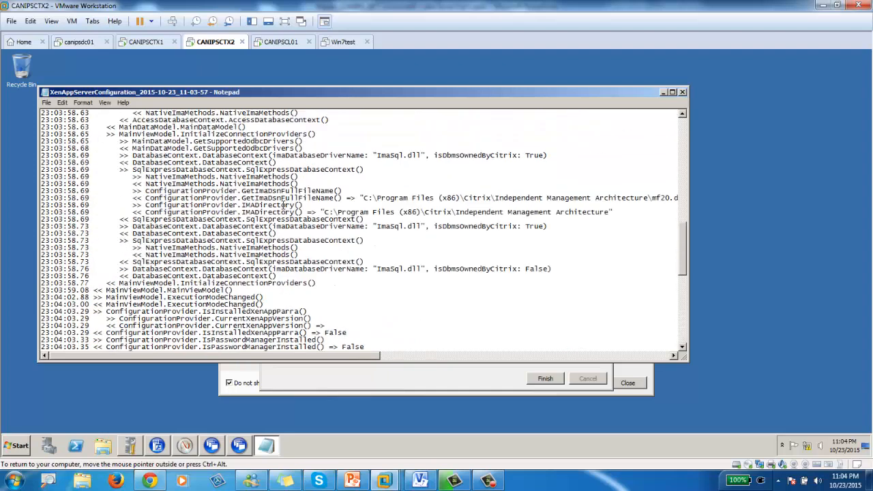
left_click(681, 92)
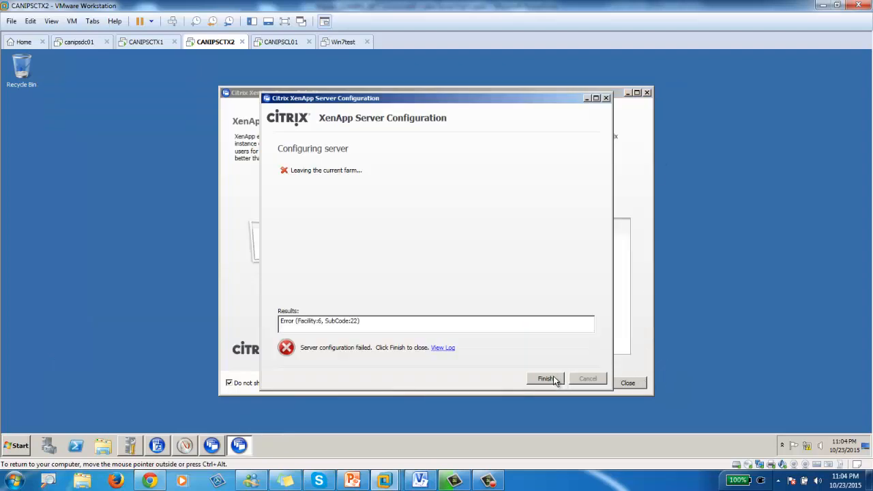
left_click(554, 378)
left_click(543, 260)
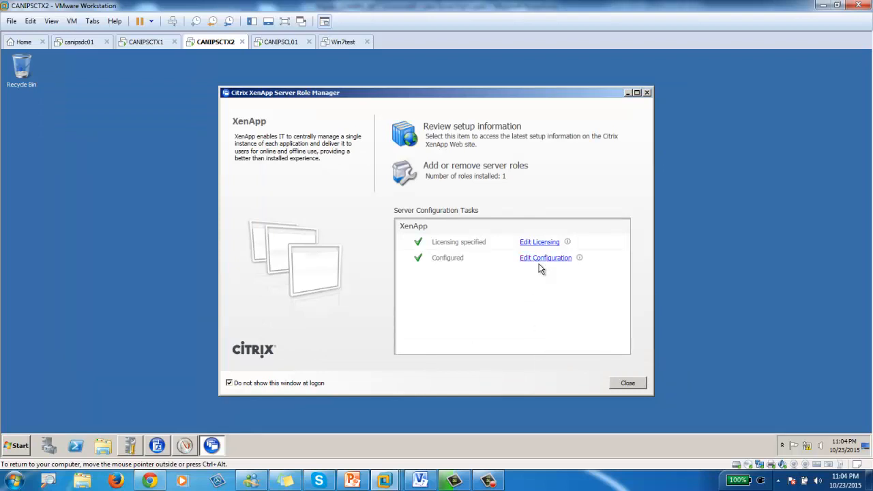
- Close the AppCenter console, then remove CANIPSCTX2 from the current farm and finish the wizard
left_click(158, 446)
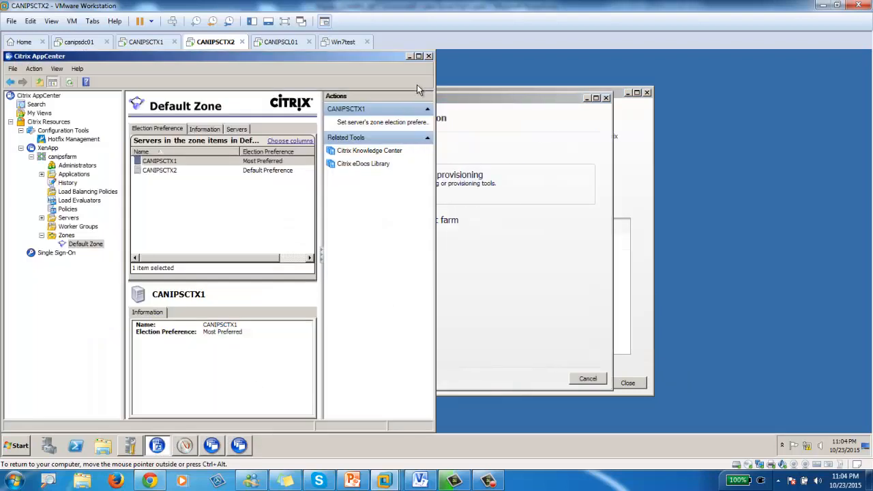
left_click(429, 57)
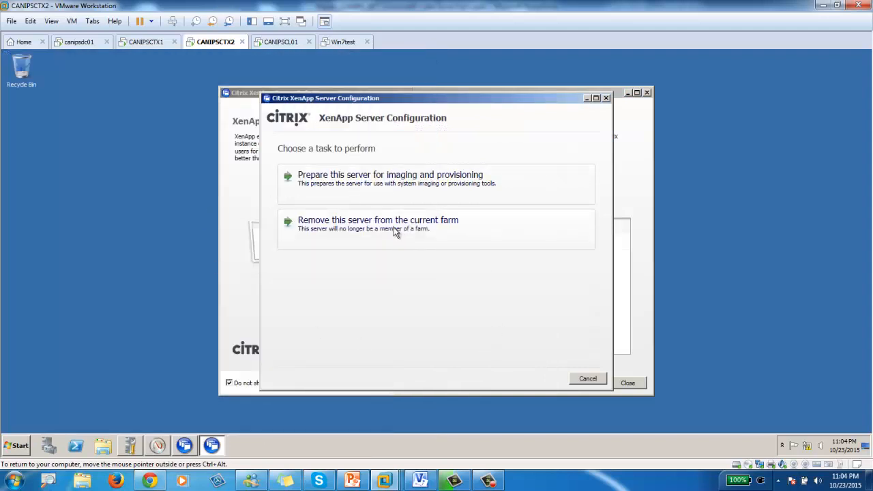
left_click(423, 246)
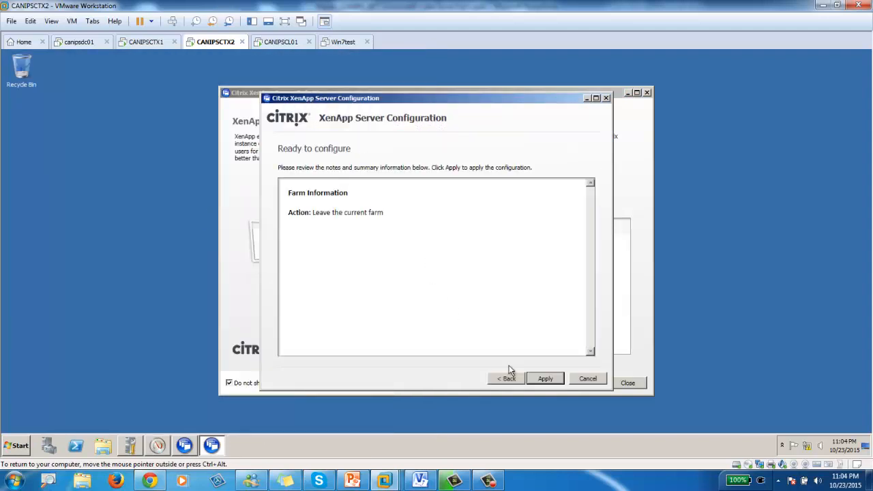
left_click(538, 380)
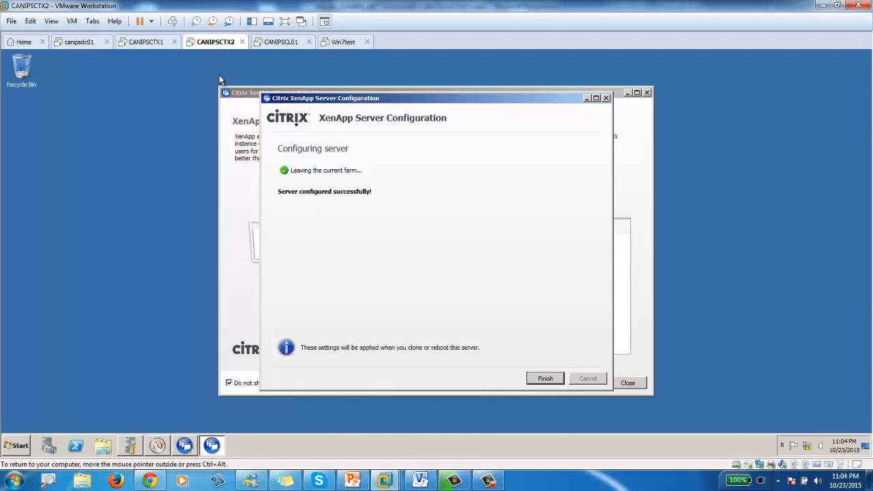
left_click(539, 379)
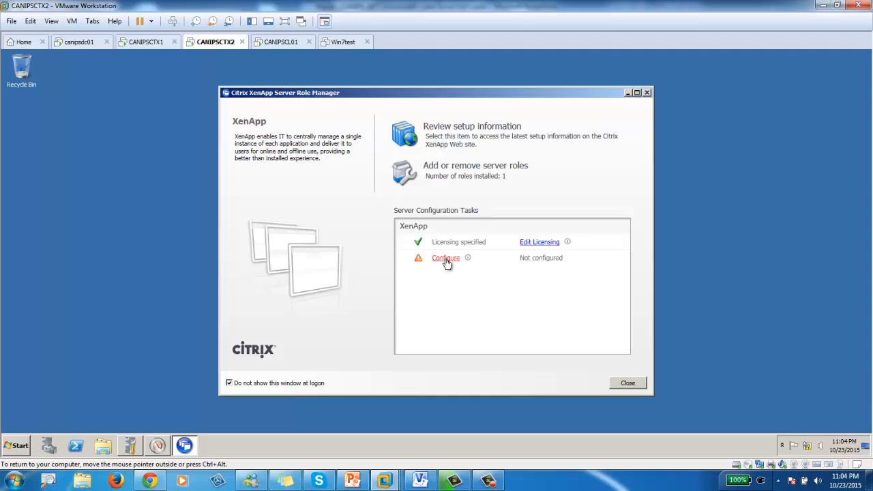
- Choose to join an existing farm via the SQL Server Express database on CANIPSCTX1
left_click(446, 261)
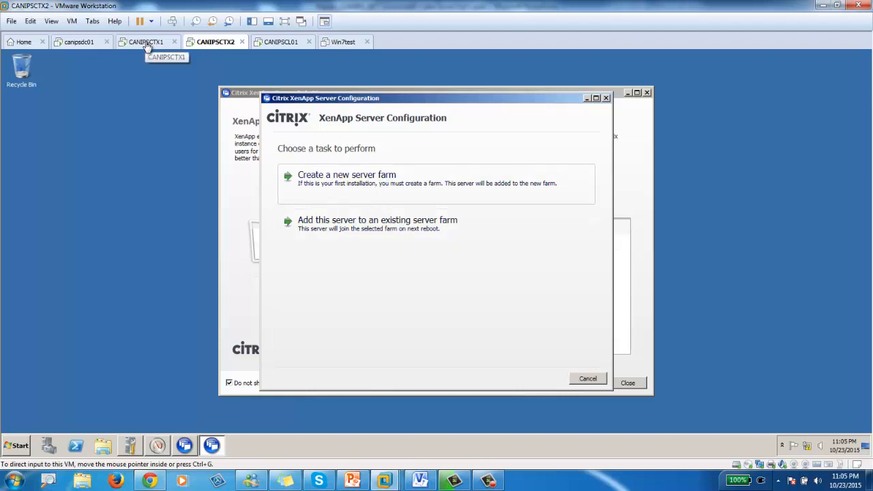
left_click(363, 232)
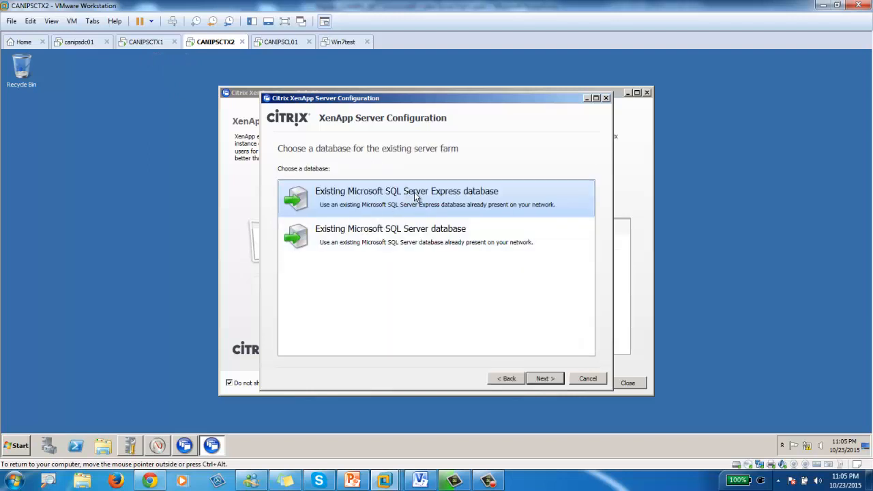
left_click(546, 379)
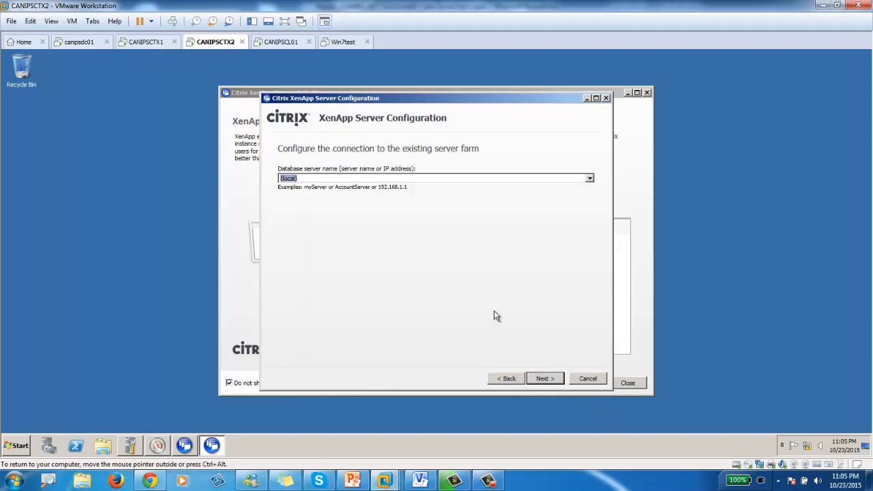
left_click(590, 178)
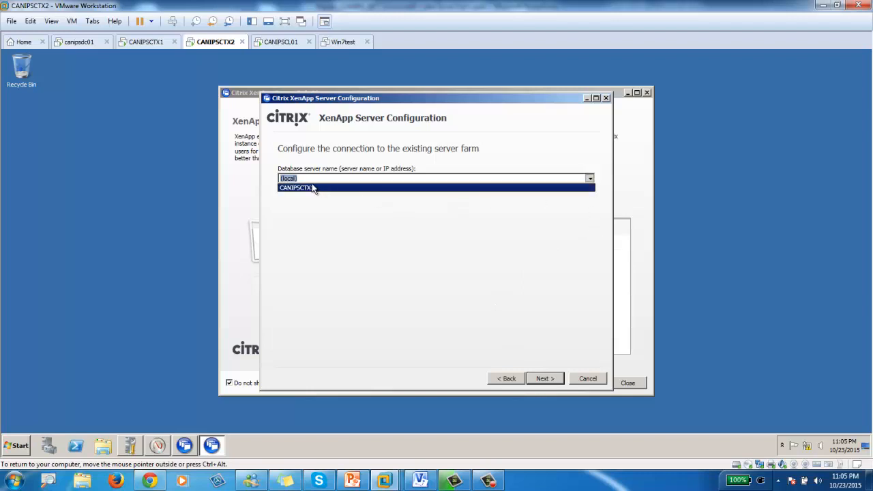
left_click(294, 187)
left_click(590, 178)
left_click(335, 188)
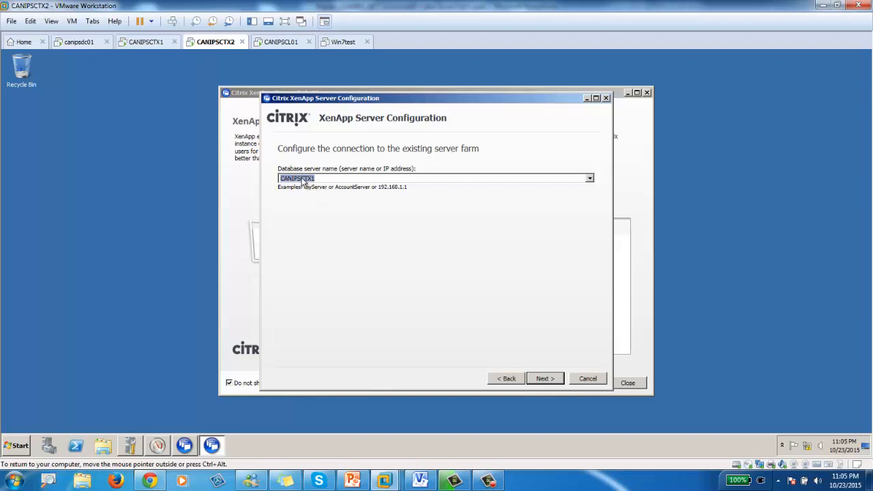
- Enter the domain administrator credentials and successfully test the database connection
left_click(546, 378)
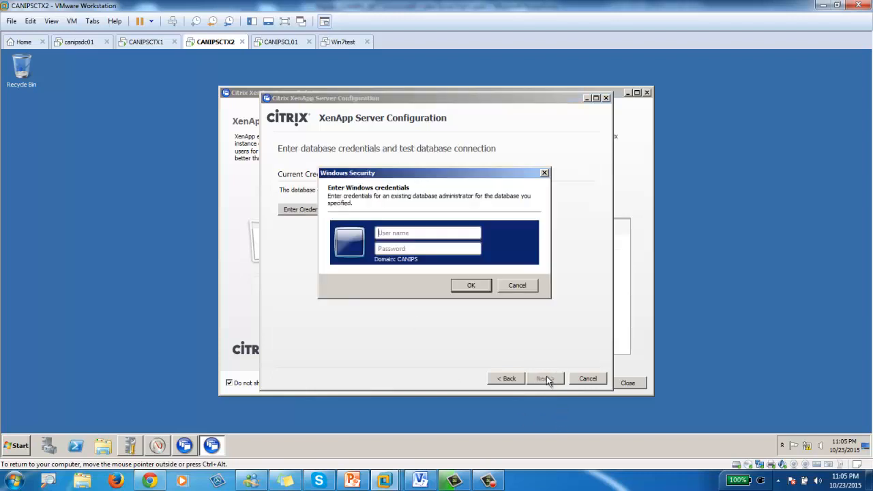
type("administrator")
key("Tab")
type("••••••••")
key("Return")
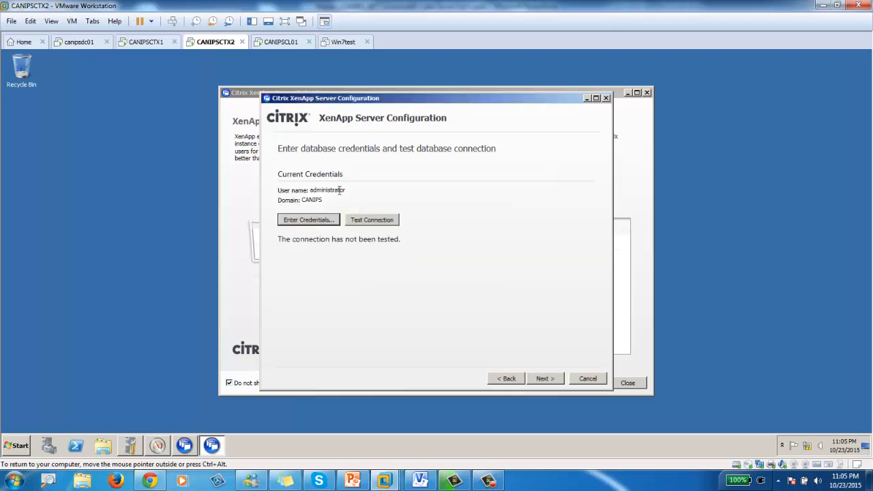
left_click(376, 225)
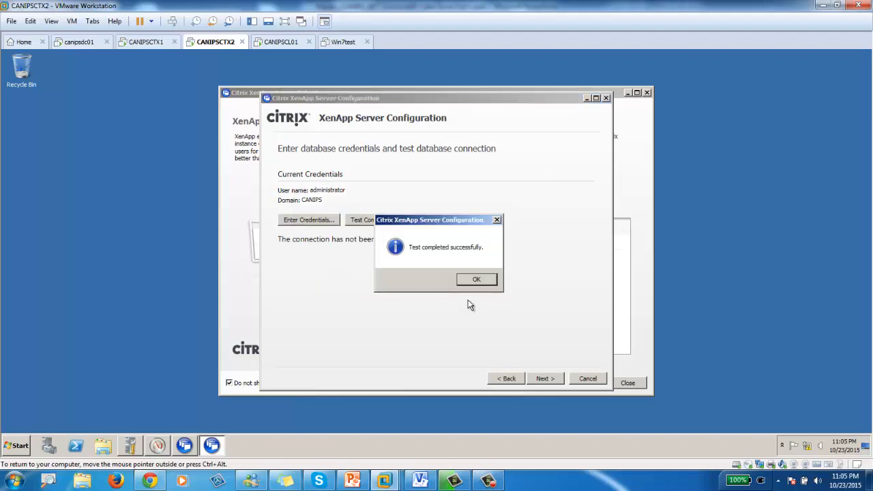
left_click(474, 279)
- Keep shadowing defaults, enable Session-host mode only, apply the farm join, and restart the server
left_click(550, 380)
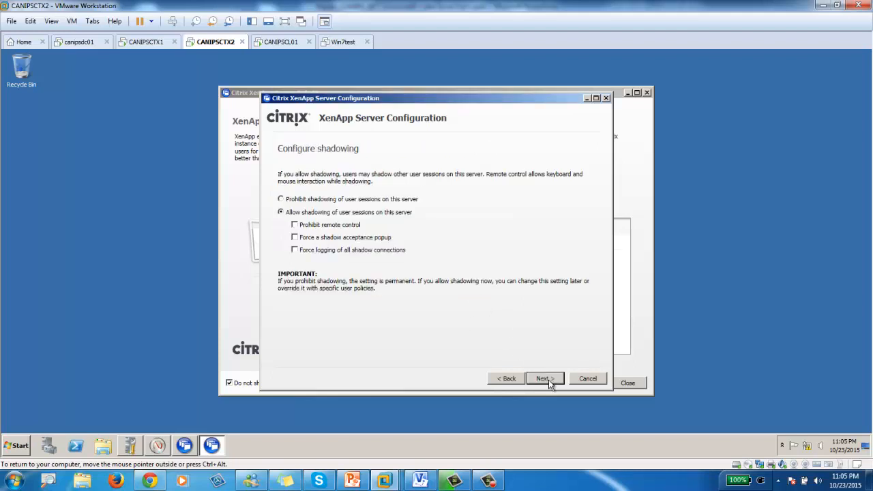
left_click(543, 380)
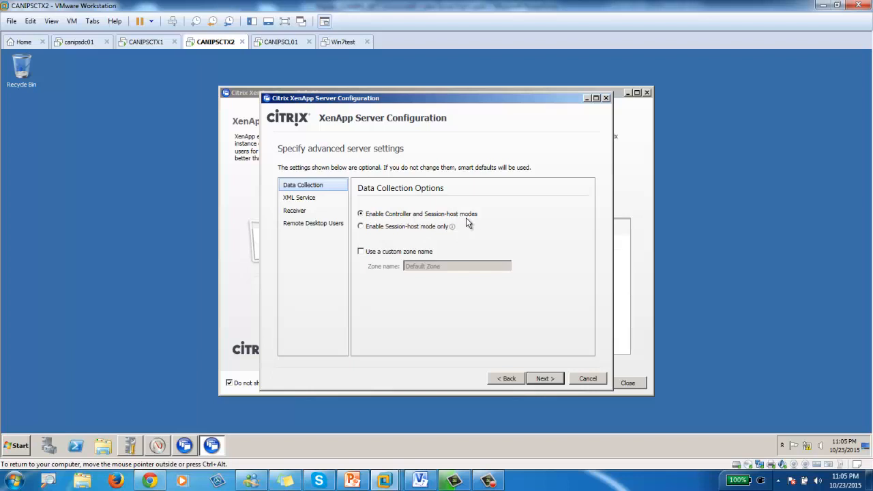
left_click(382, 229)
left_click(546, 380)
left_click(551, 381)
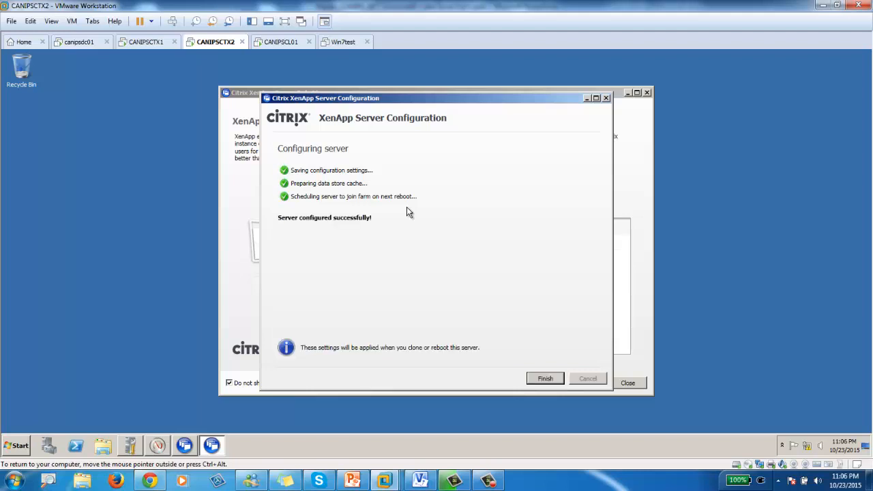
left_click(545, 379)
left_click(442, 276)
- Confirm the reboot, refresh the Default Zone in AppCenter on CANIPSCTX1, and return to CANIPSCTX2
left_click(450, 280)
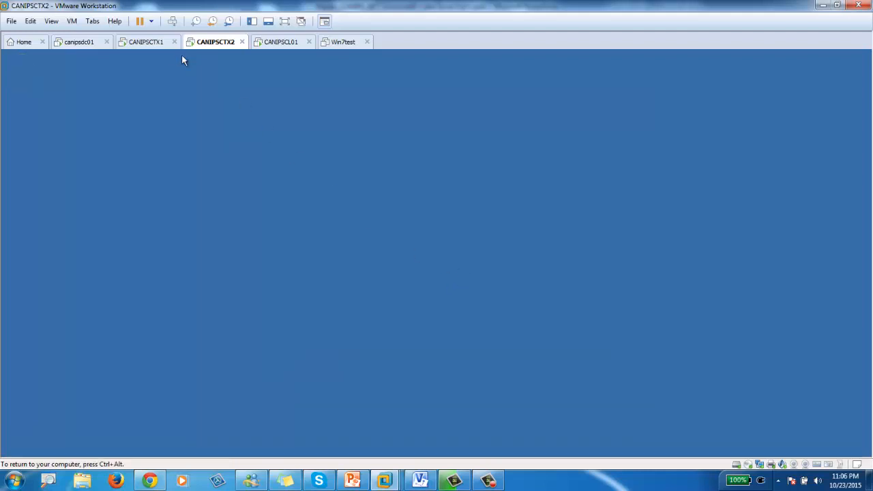
left_click(145, 42)
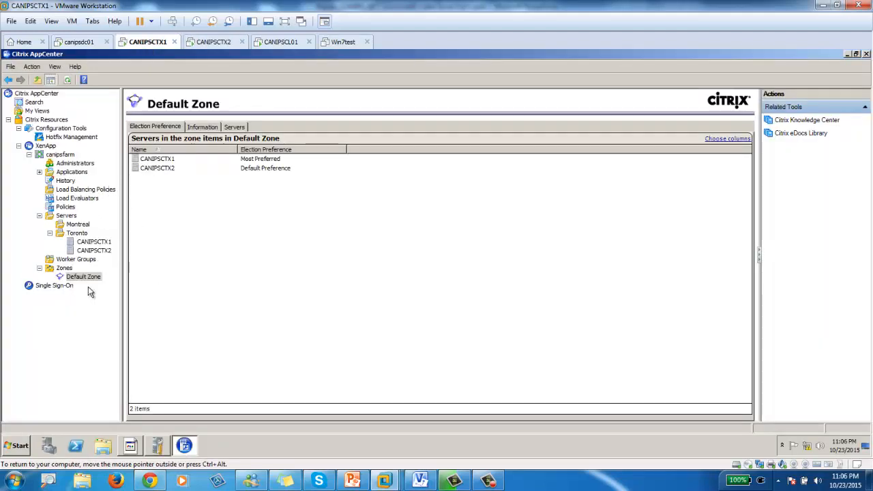
left_click(68, 80)
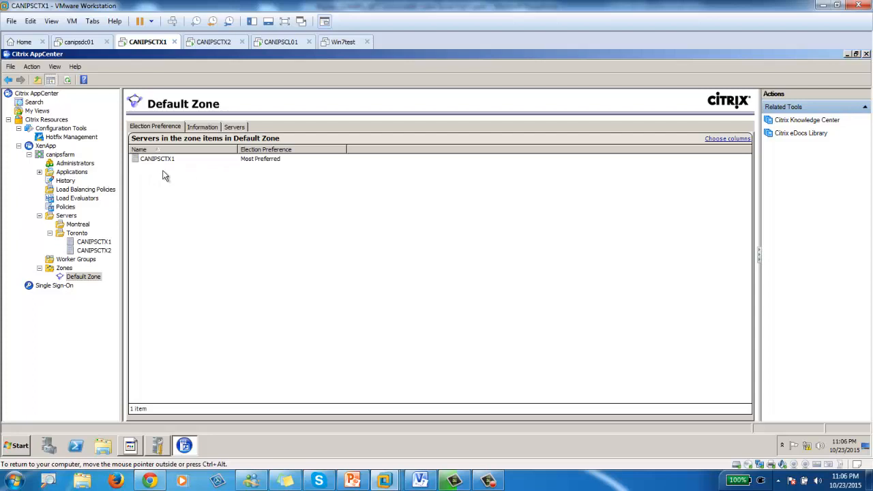
left_click(214, 43)
left_click(146, 43)
left_click(204, 44)
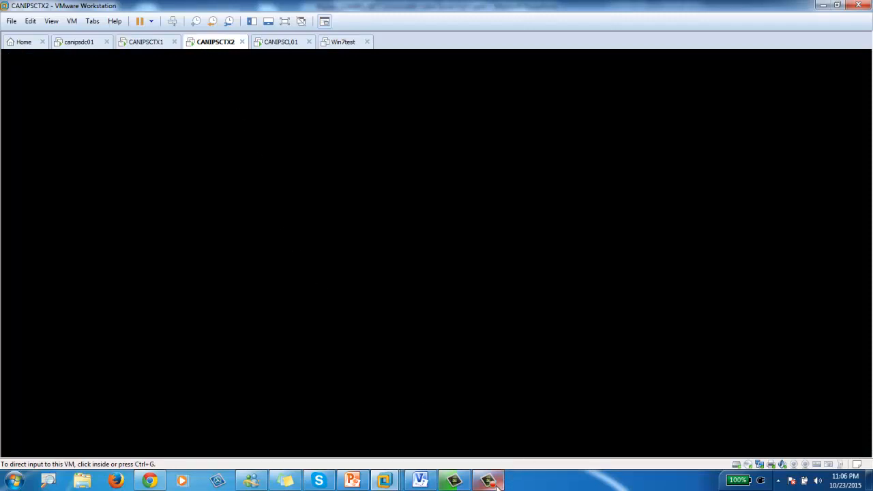
- Log on to CANIPSCTX2 with the domain administrator account, then switch to the CANIPSCTX1 machine
mouse_move(497, 486)
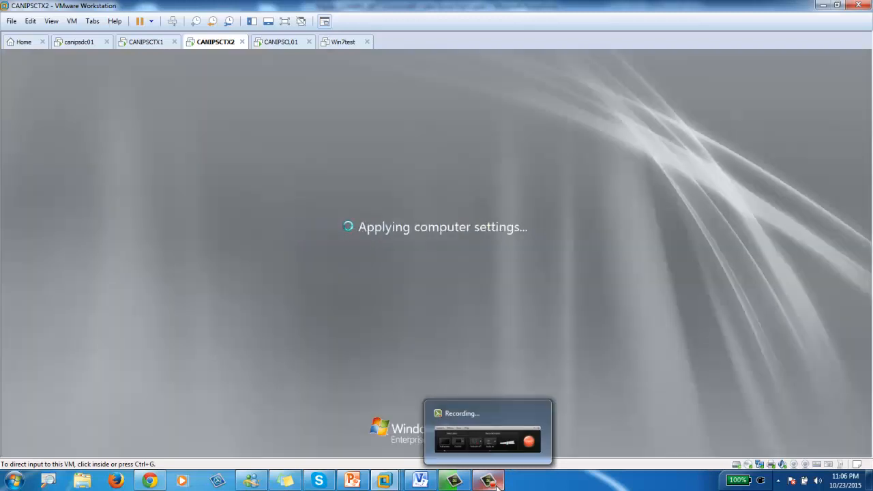
left_click(301, 304)
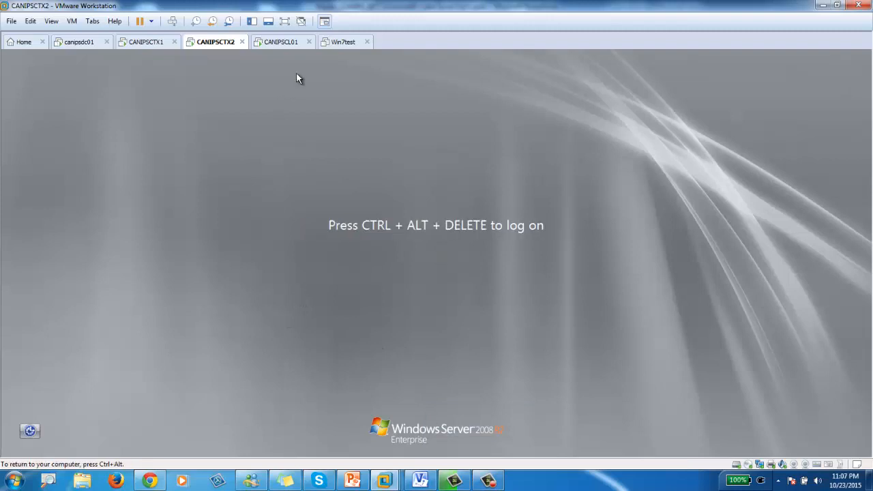
left_click(172, 21)
left_click(386, 278)
type("canips\\administ")
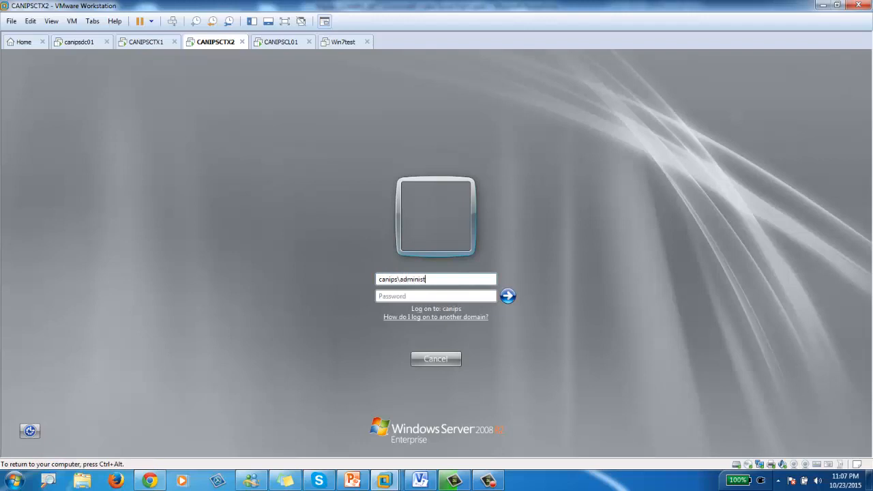
type("rator")
key("Tab")
type("•••")
key("Return")
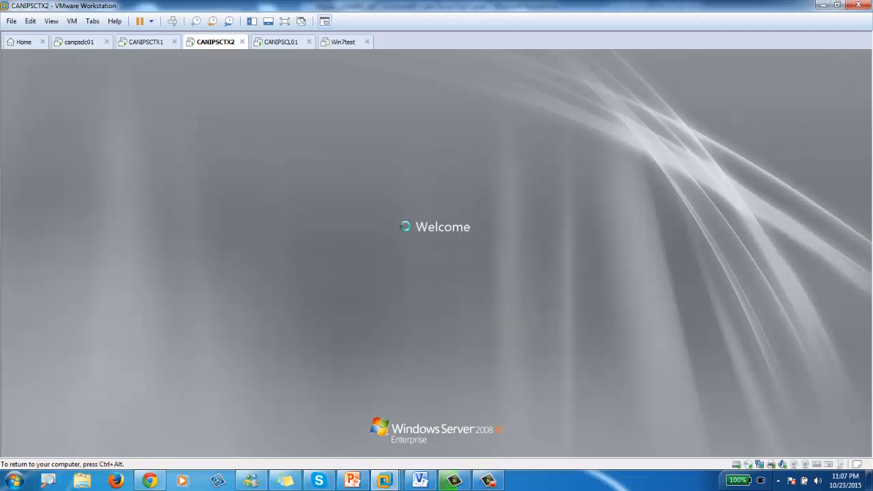
key("ctrl+alt")
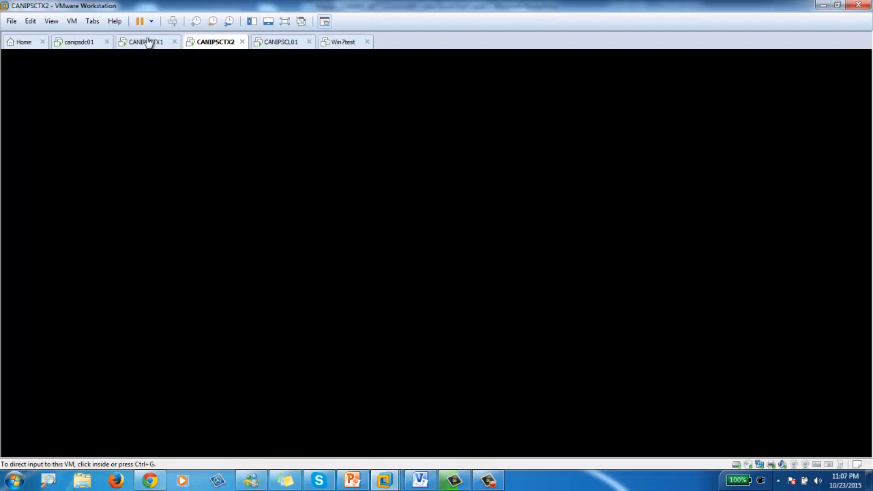
left_click(146, 42)
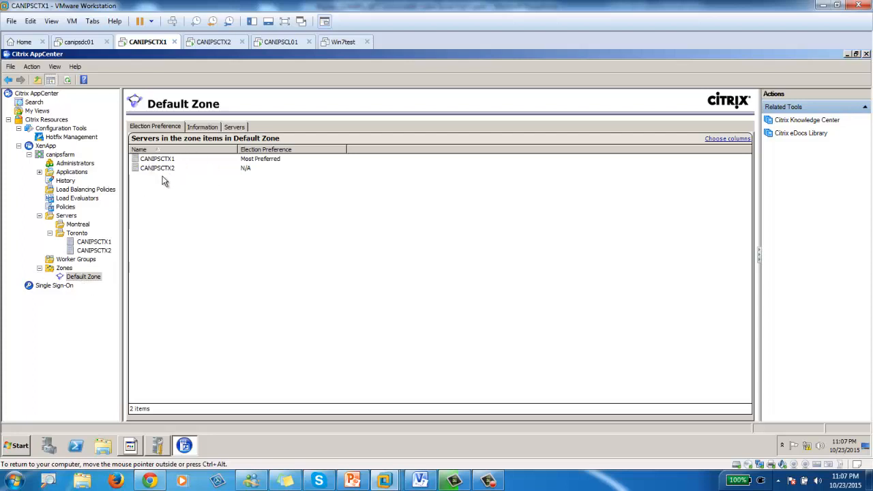
- On CANIPSCTX2, launch XenApp Server Role Manager and open Edit Configuration for the server
left_click(213, 42)
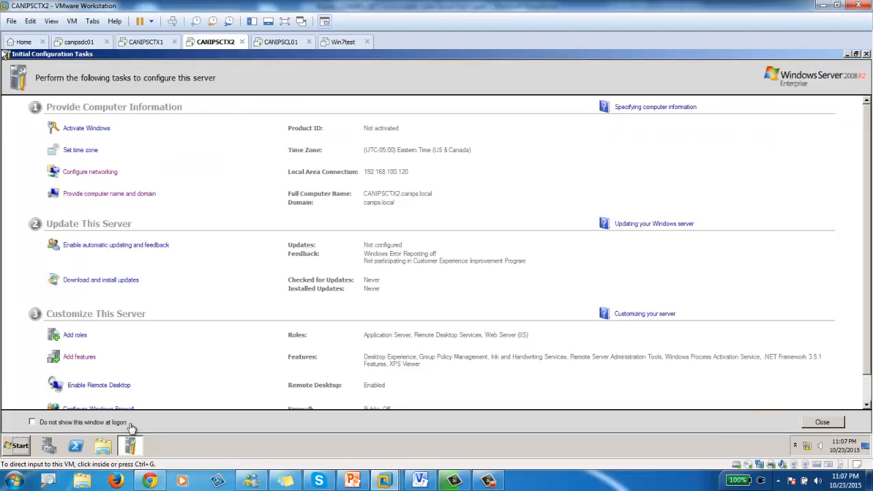
left_click(17, 447)
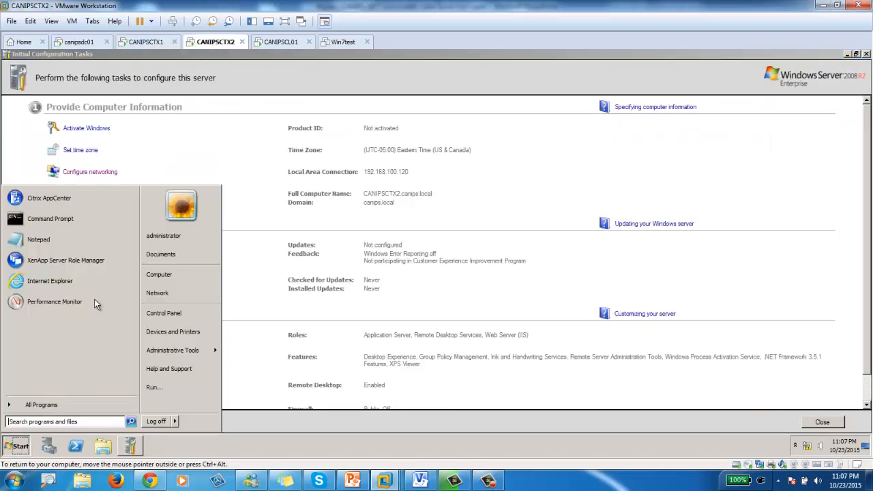
left_click(50, 266)
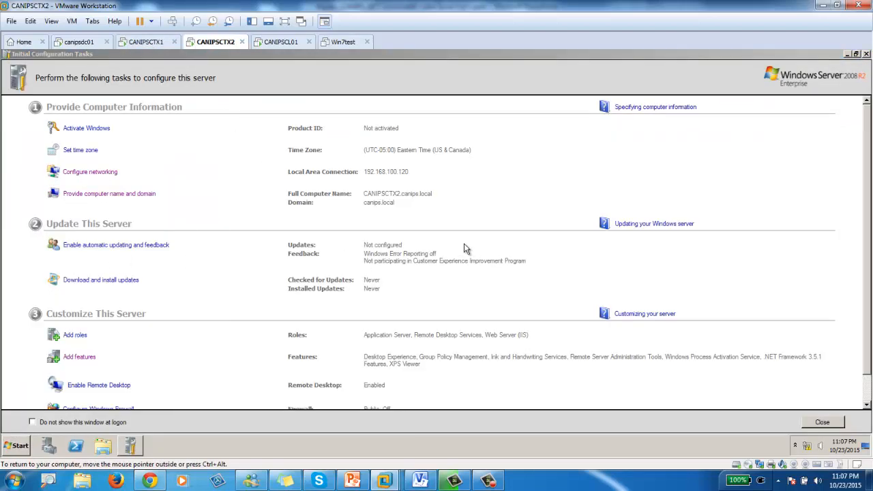
left_click(848, 55)
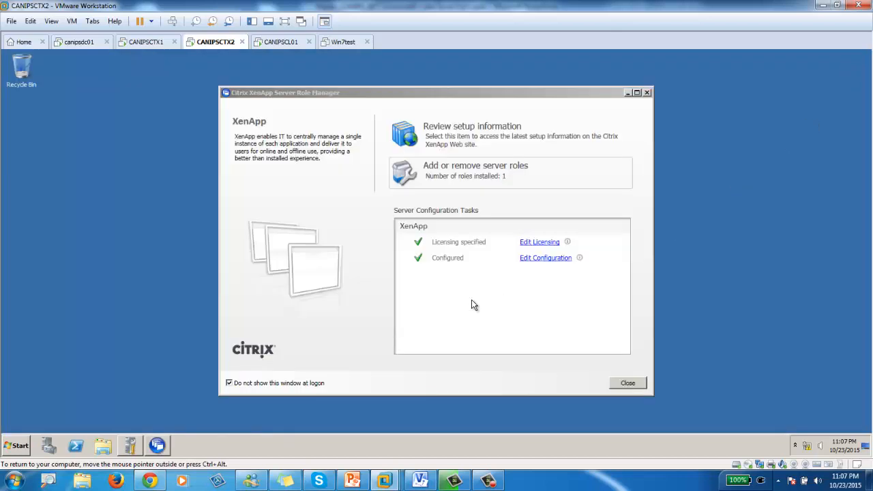
left_click(540, 259)
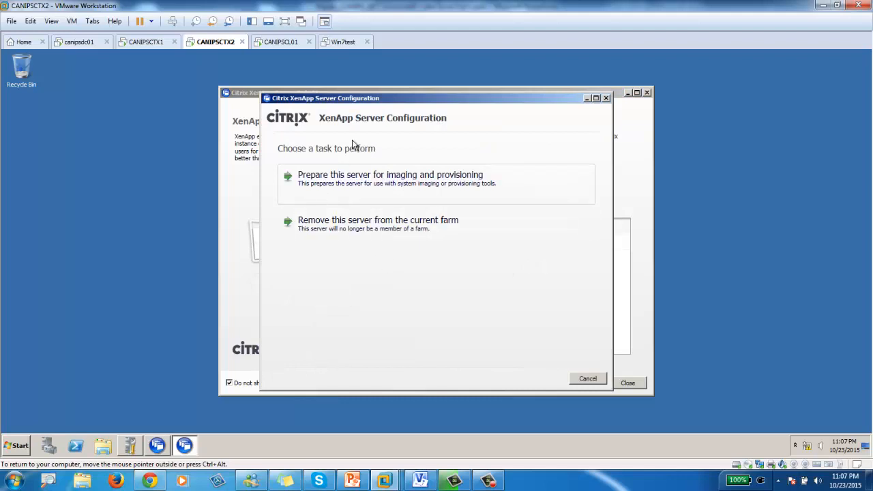
- Remove CANIPSCTX2 from its current server farm
left_click(357, 236)
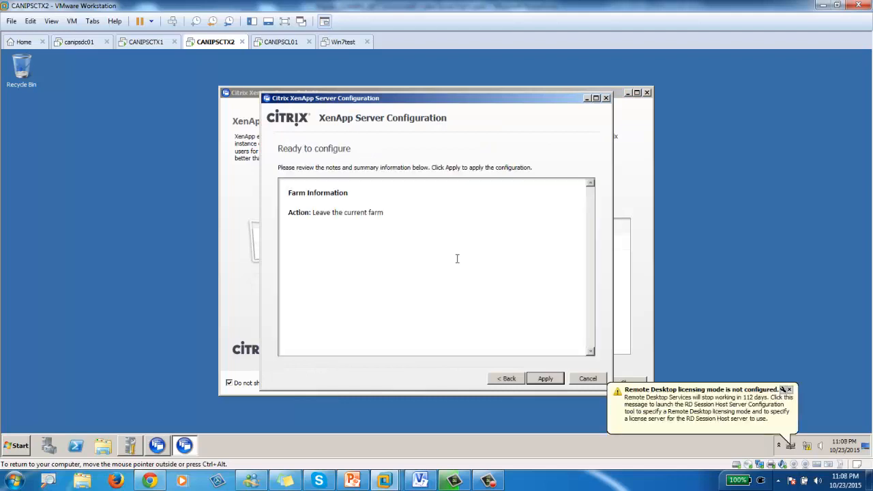
left_click(545, 379)
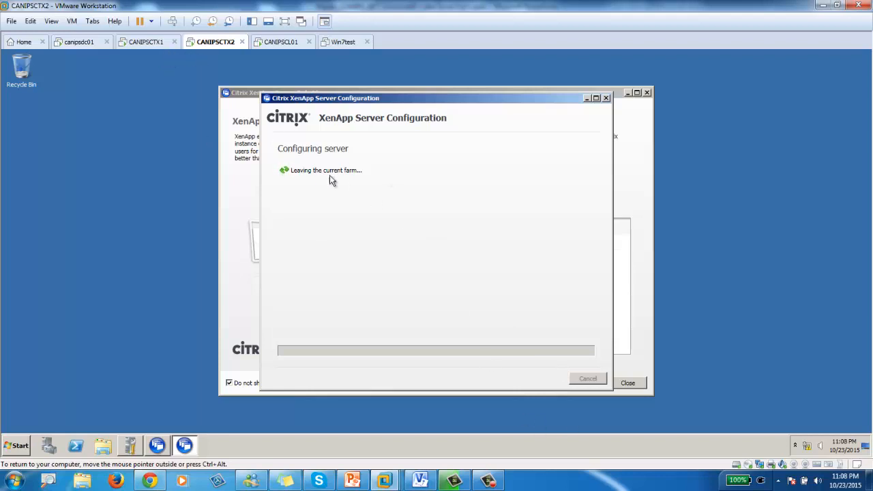
left_click(539, 380)
- Reconfigure the server to join an existing farm using CANIPSCTX1 as the database server
left_click(443, 258)
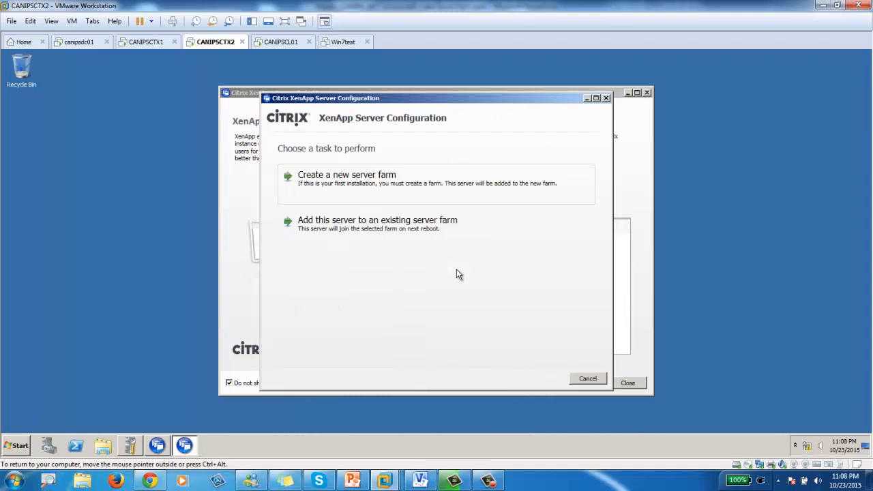
left_click(372, 194)
left_click(511, 385)
left_click(370, 232)
left_click(546, 382)
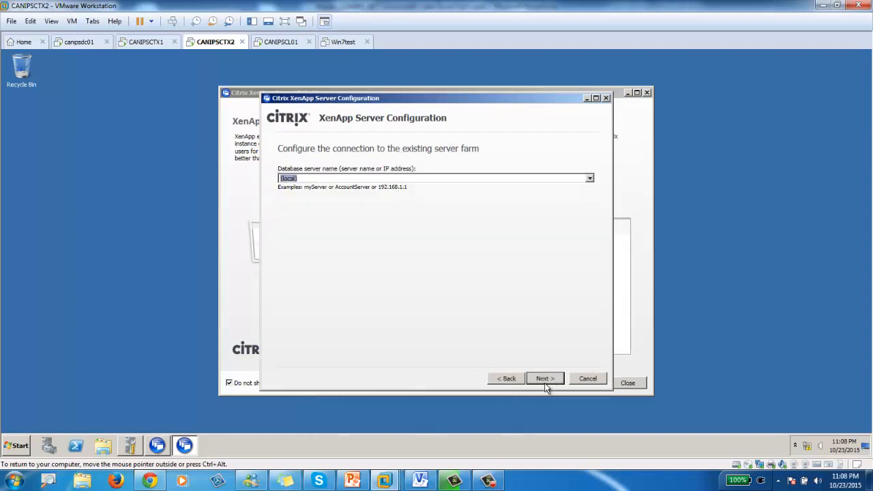
left_click(590, 178)
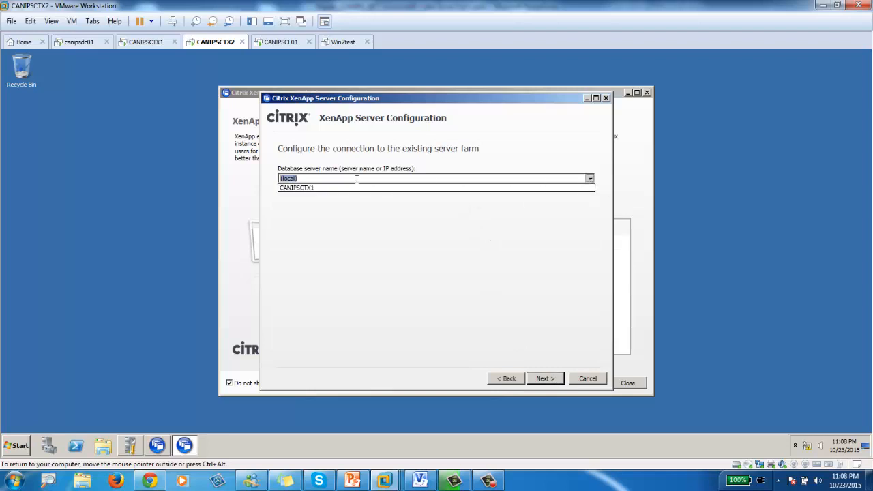
left_click(311, 190)
left_click(541, 386)
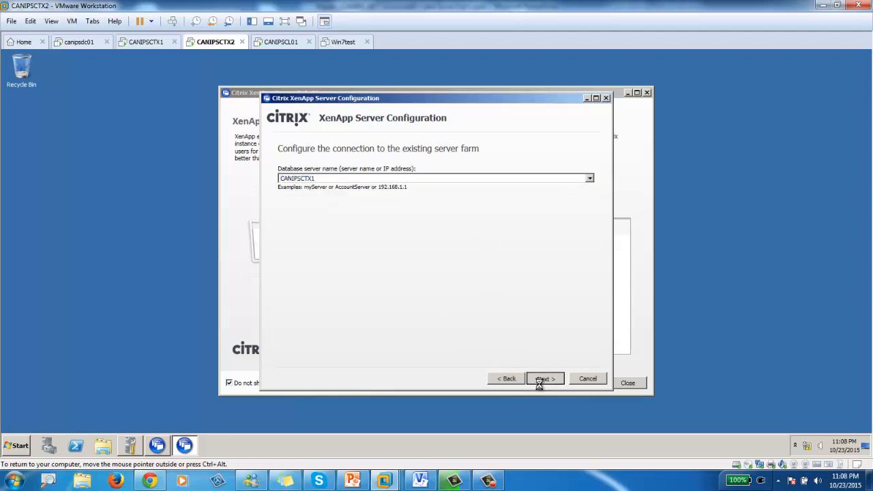
- Enter the database admin credentials and confirm the connection test succeeds
type("administrator")
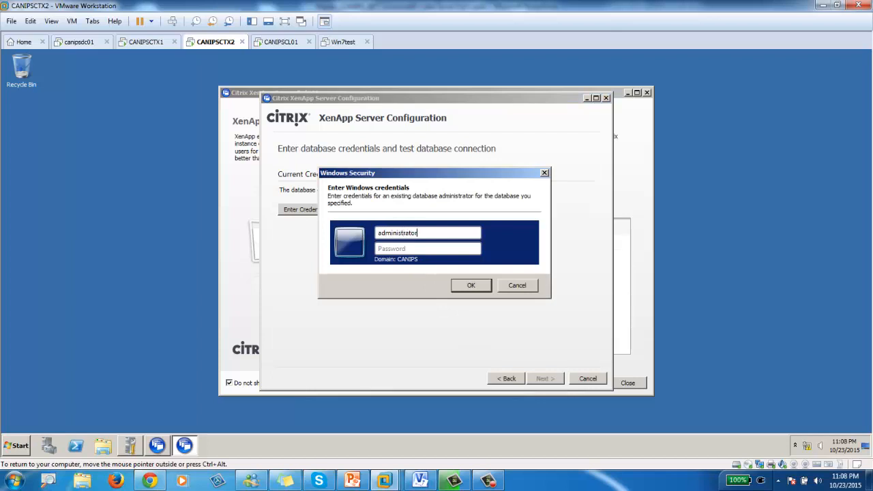
key("Tab")
type("Password1")
key("Return")
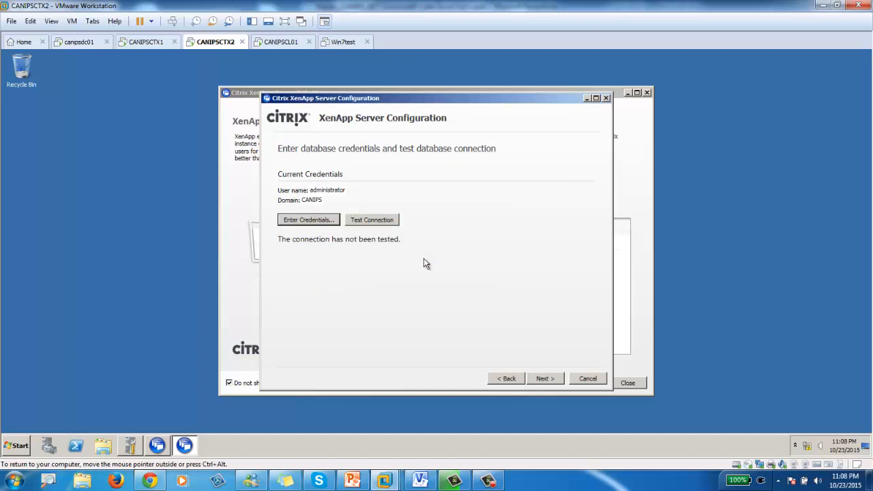
left_click(357, 218)
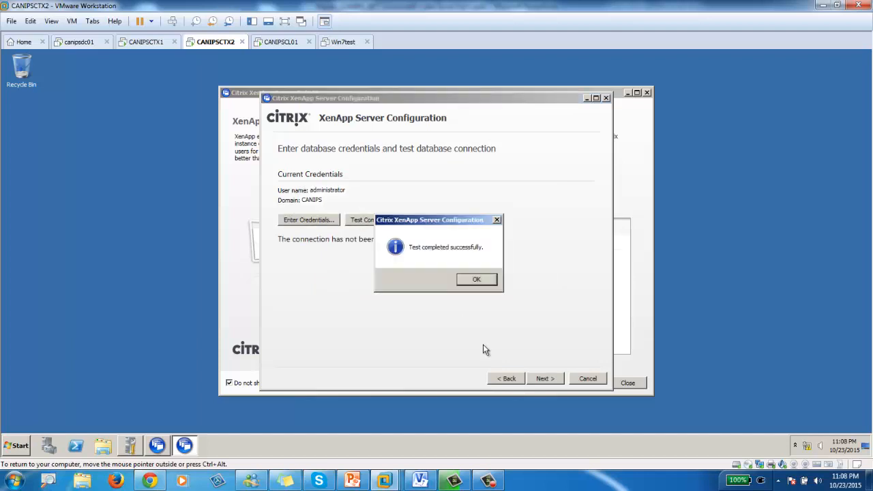
left_click(480, 284)
- Keep default shadowing and advanced settings, apply the farm join, and restart the server
left_click(551, 378)
left_click(545, 383)
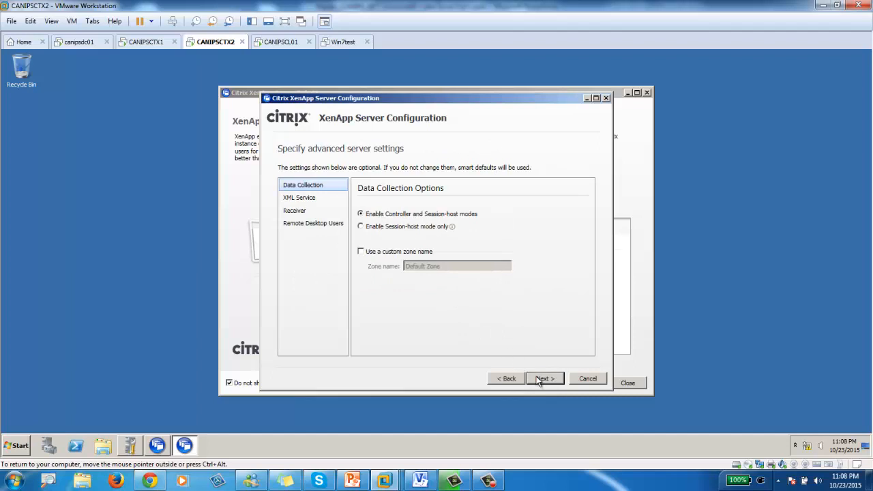
left_click(541, 377)
left_click(544, 378)
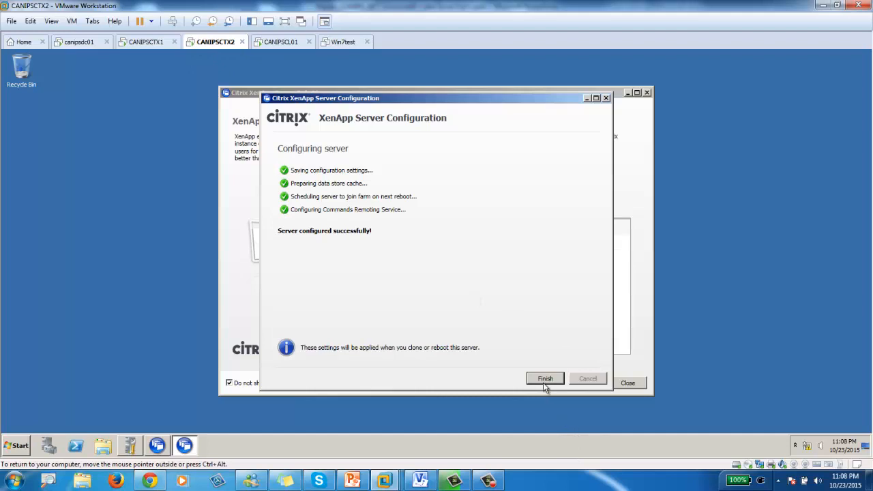
left_click(545, 381)
left_click(439, 273)
left_click(452, 280)
left_click(153, 41)
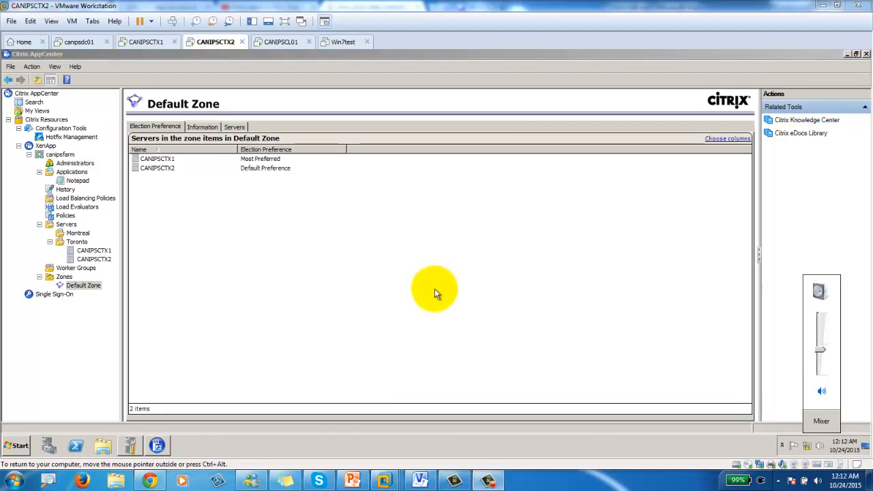
- Show CANIPSCTX2's details in the Default Zone election preference list
left_click(153, 169)
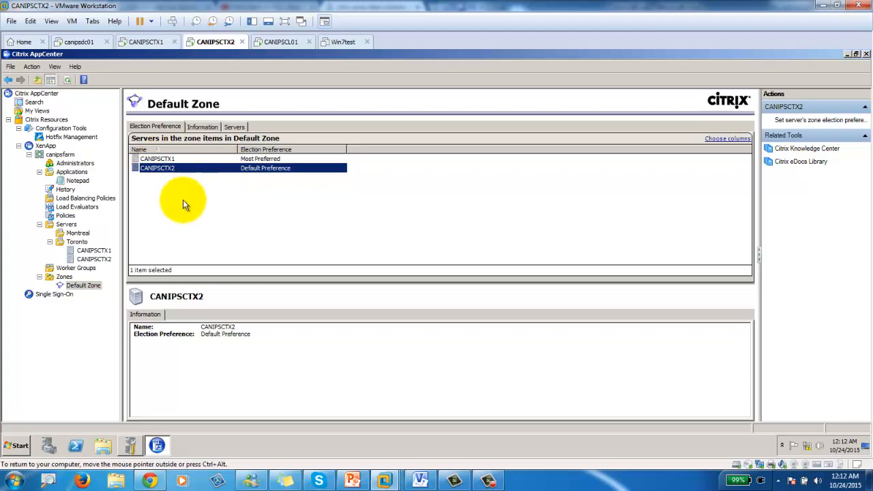
left_click(359, 484)
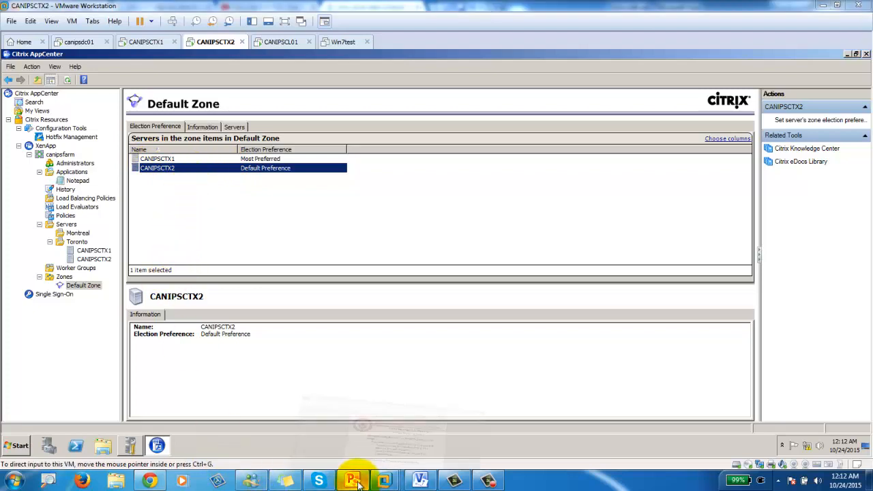
- View slide 2 of the XenApp 6.5 Part 4 presentation, then minimize PowerPoint
scroll(231, 262, "up", 3)
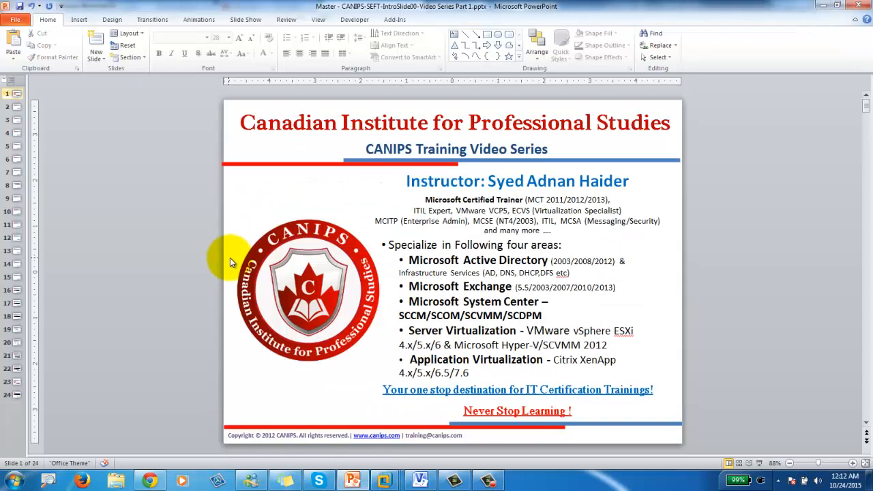
scroll(229, 259, "down", 1)
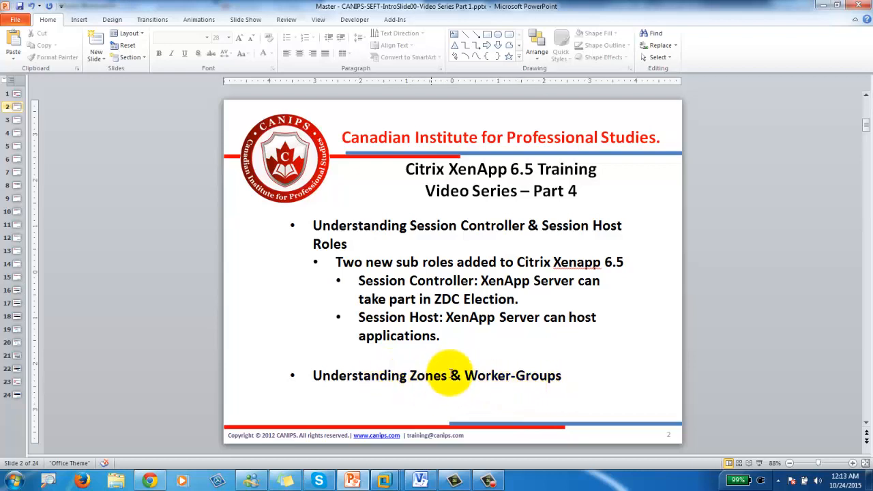
left_click(823, 6)
- Look over the Notepad application, then return to the still-empty Worker Groups page
left_click(212, 260)
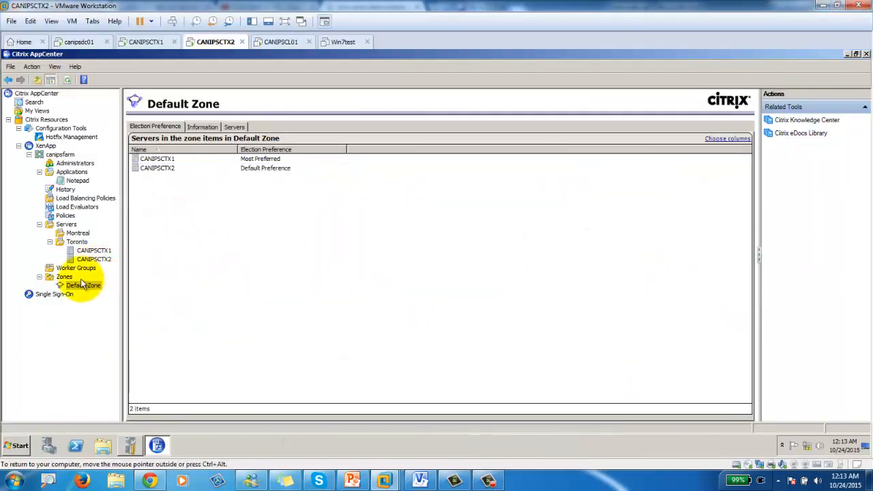
left_click(71, 269)
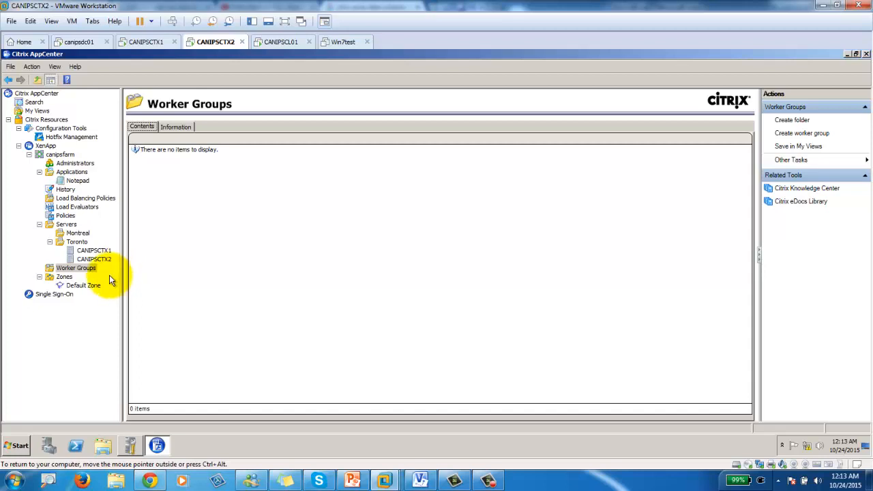
left_click(78, 181)
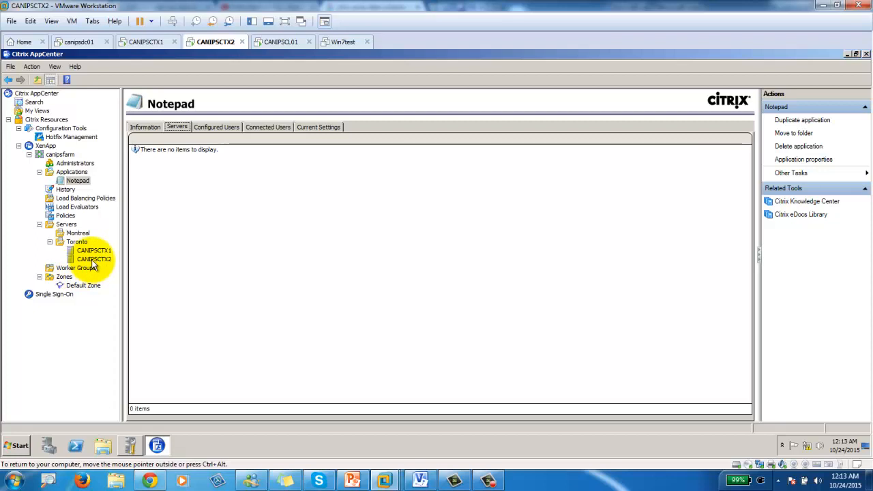
left_click(76, 268)
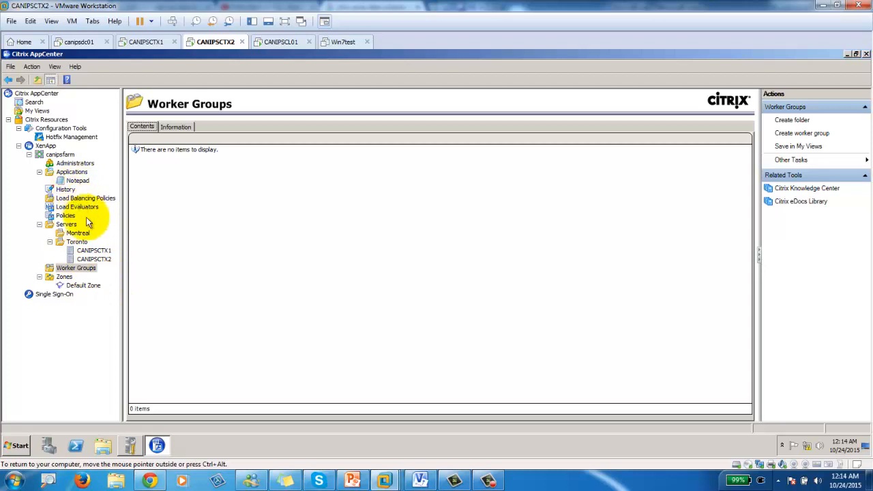
- Create worker group 'NotepadApp' containing farm server CANIPSCTX2 from the Toronto folder
right_click(75, 269)
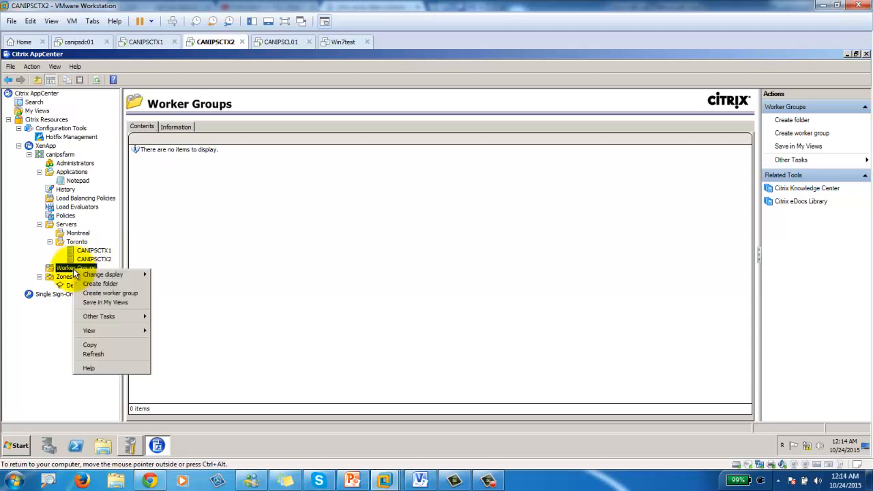
left_click(114, 293)
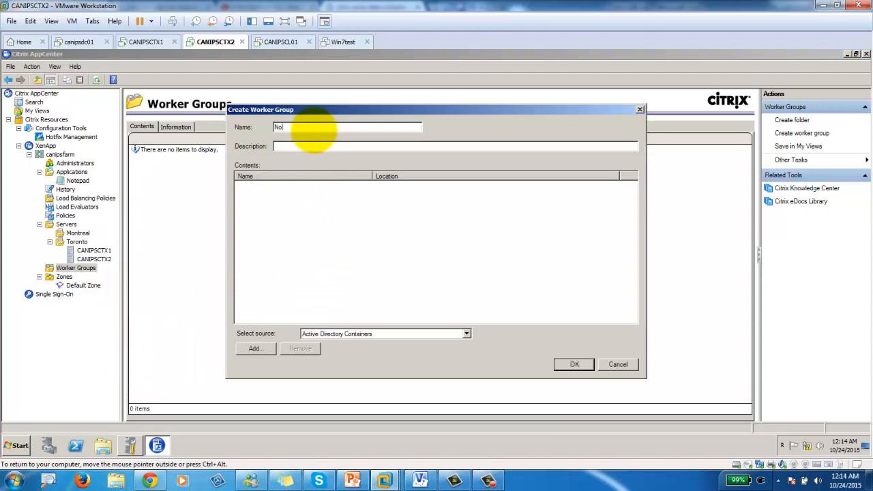
type("Notepad")
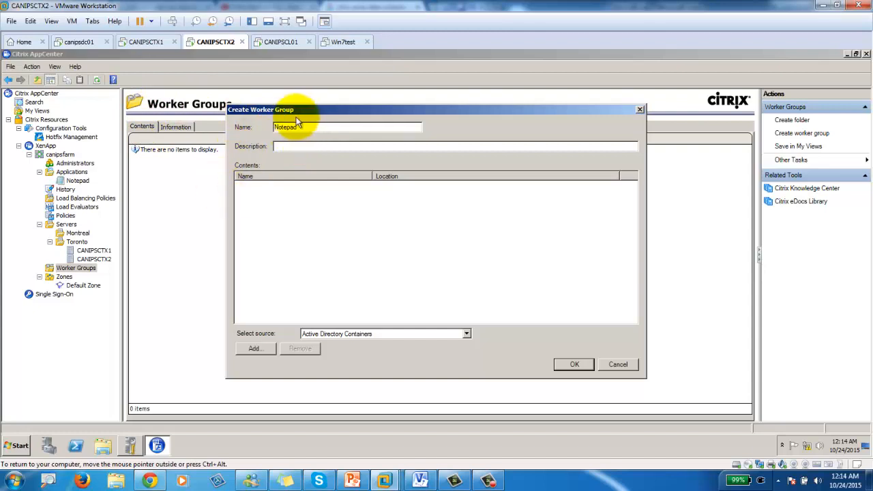
type("App")
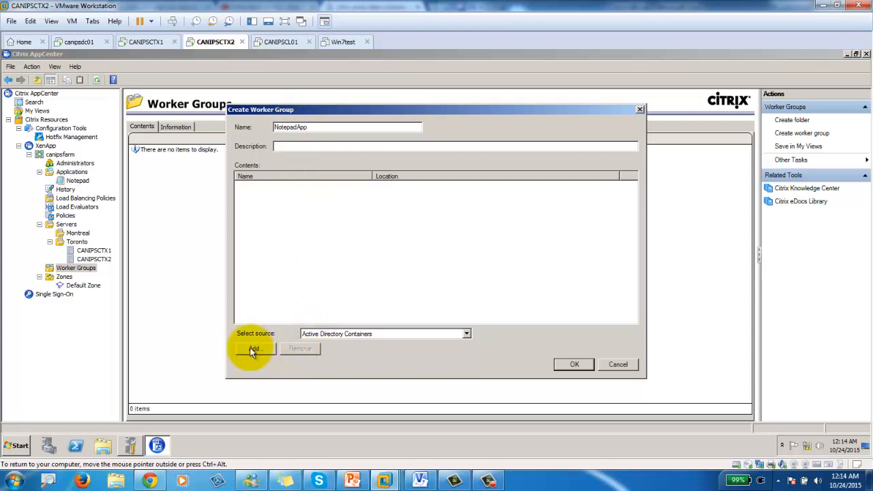
left_click(339, 337)
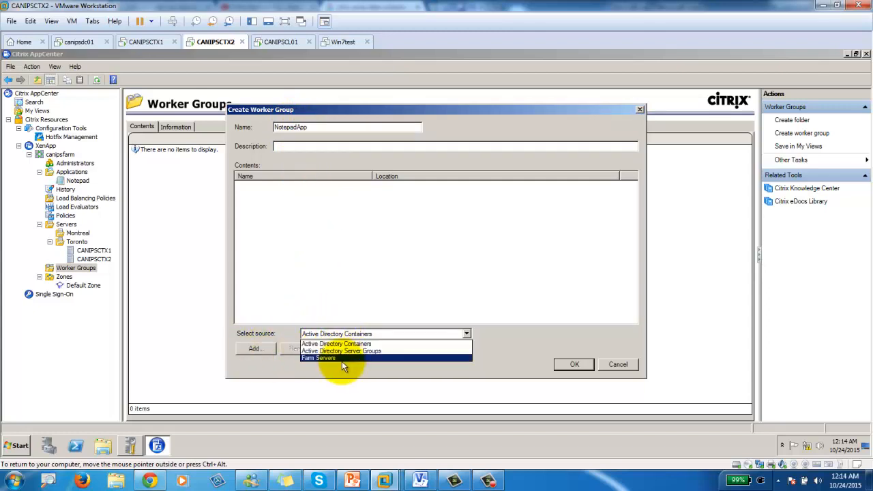
left_click(329, 355)
left_click(256, 349)
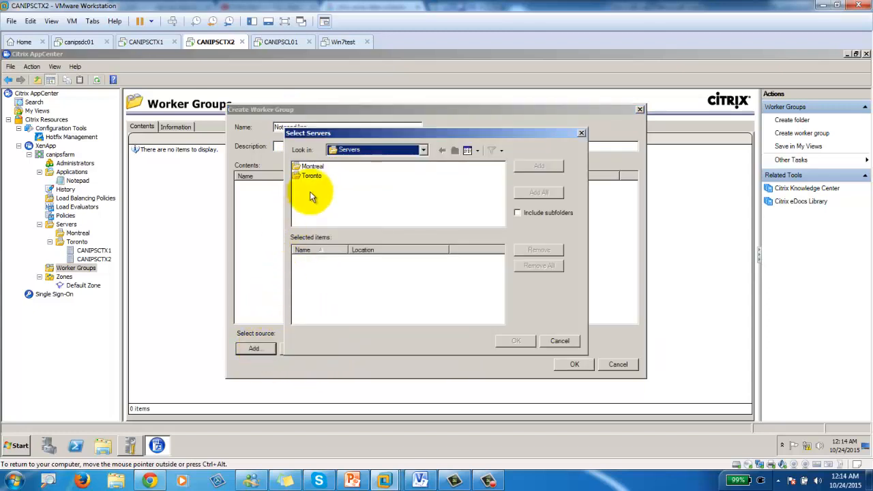
double_click(312, 175)
double_click(318, 176)
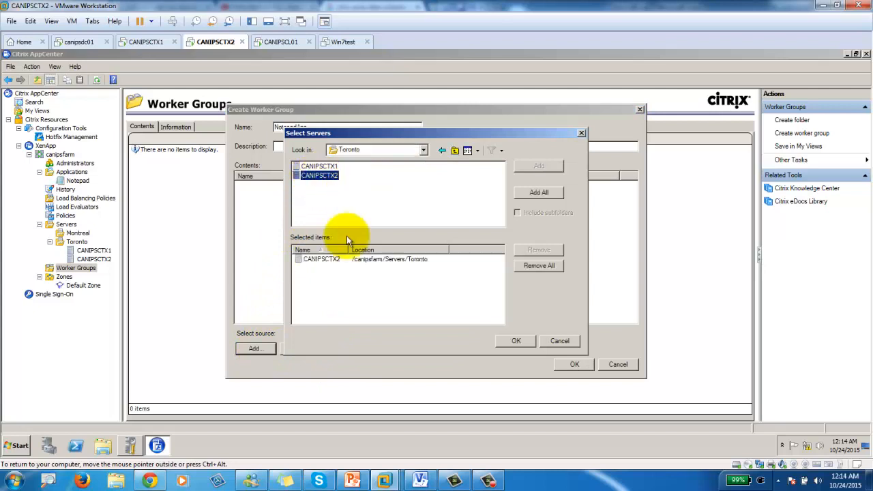
left_click(515, 340)
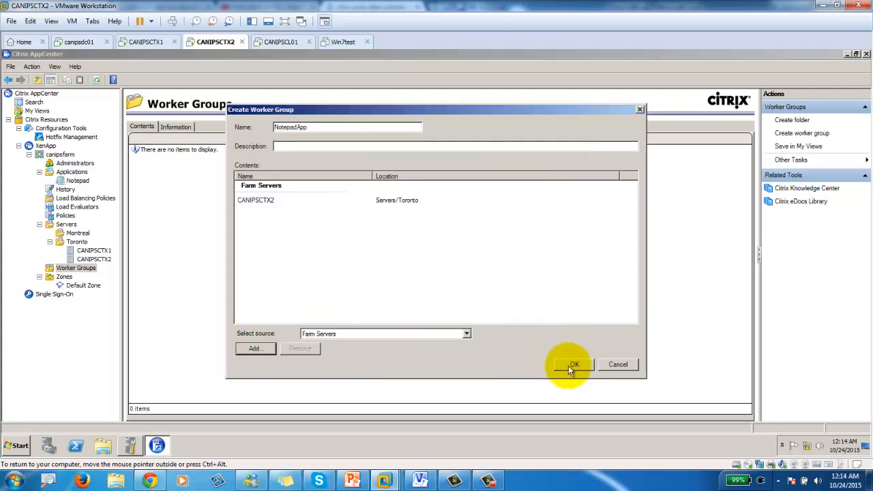
left_click(574, 365)
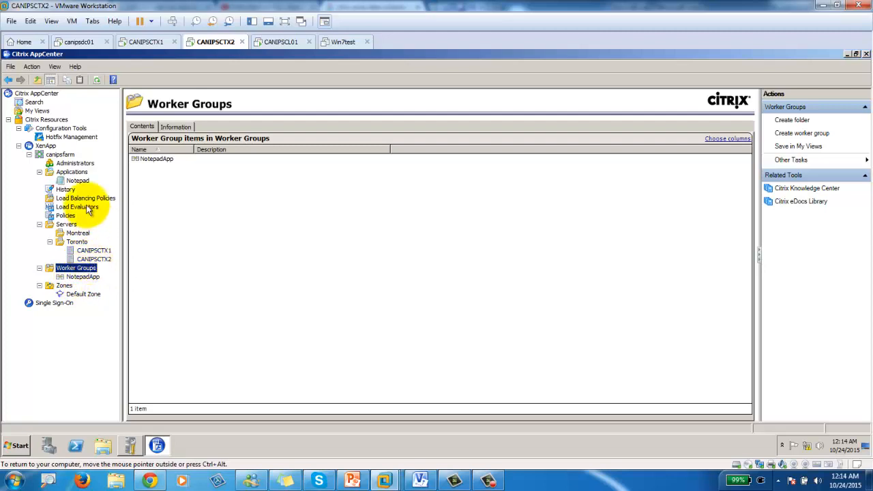
- Set the NotepadApp worker group as Notepad's hosting servers in its application properties
left_click(78, 180)
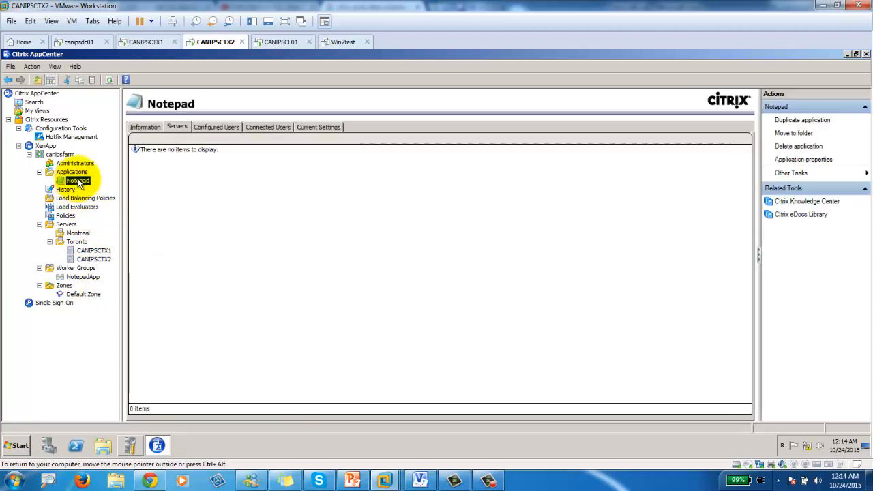
right_click(77, 183)
left_click(123, 228)
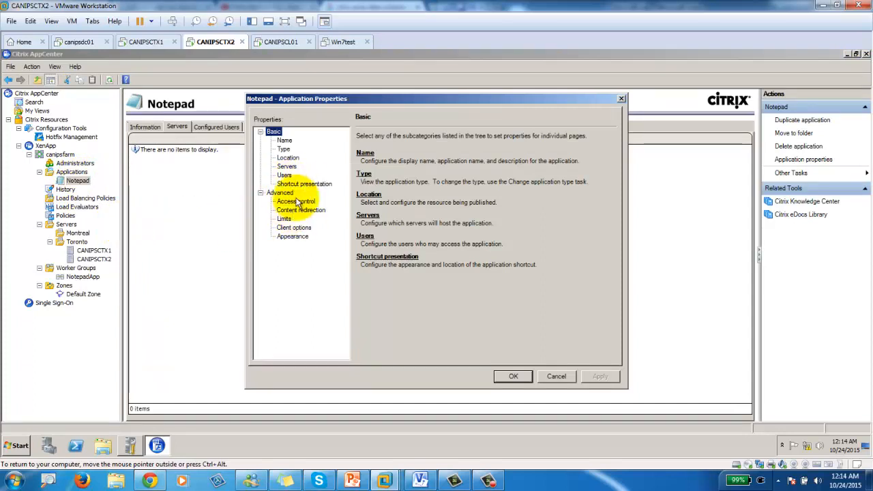
left_click(287, 167)
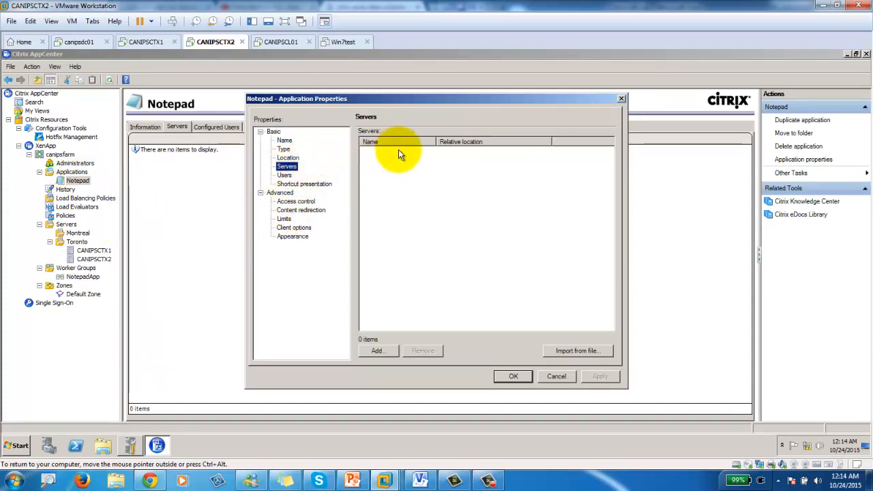
left_click(379, 350)
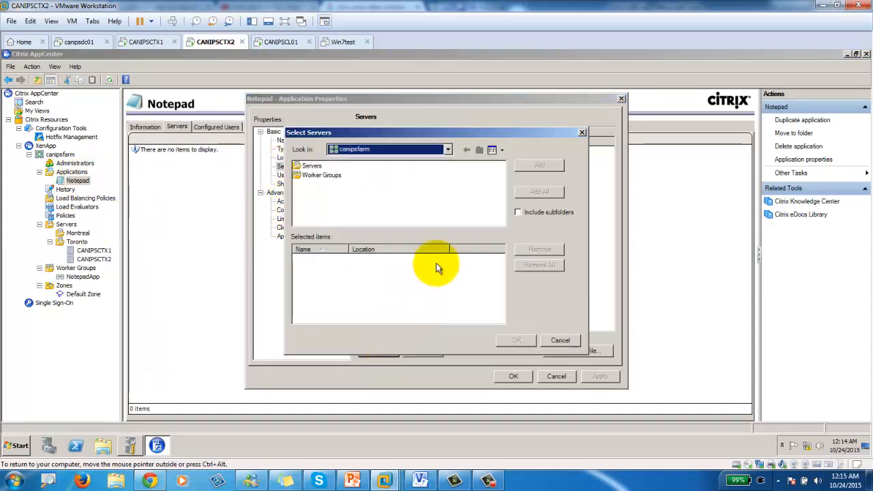
double_click(316, 175)
double_click(317, 166)
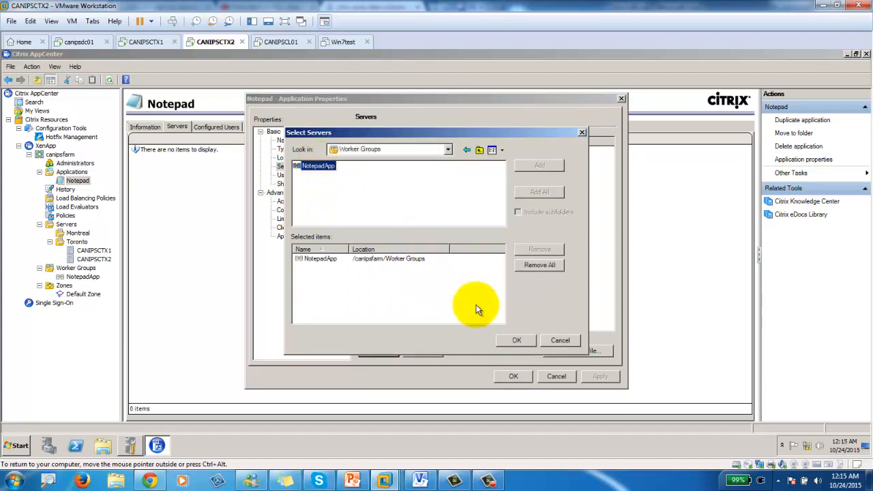
left_click(516, 341)
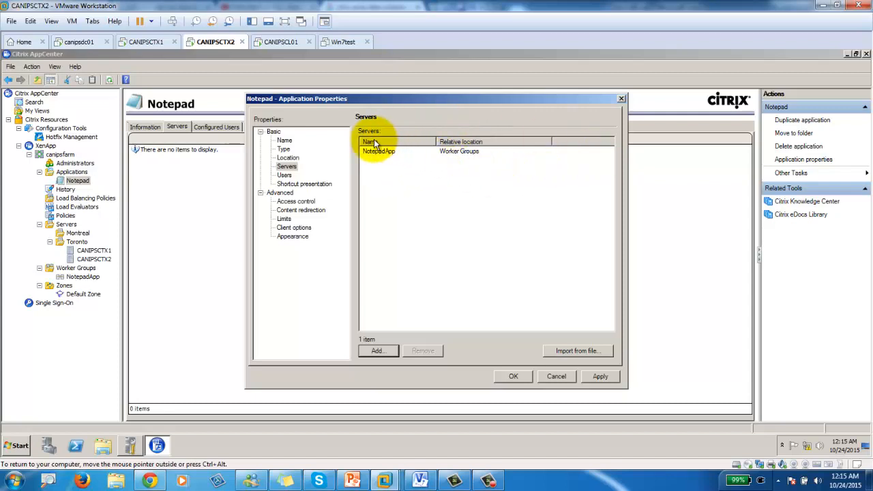
left_click(513, 376)
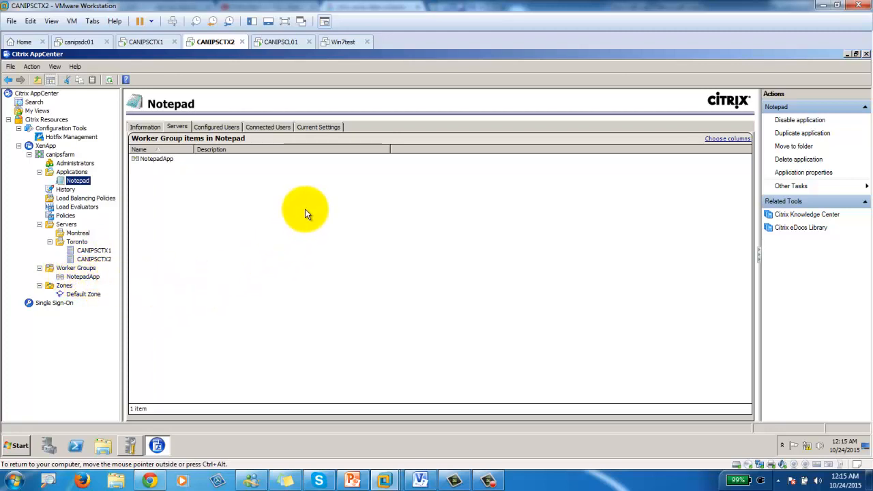
- Add the NotepadApp Active Directory OU to the NotepadApp worker group
right_click(81, 278)
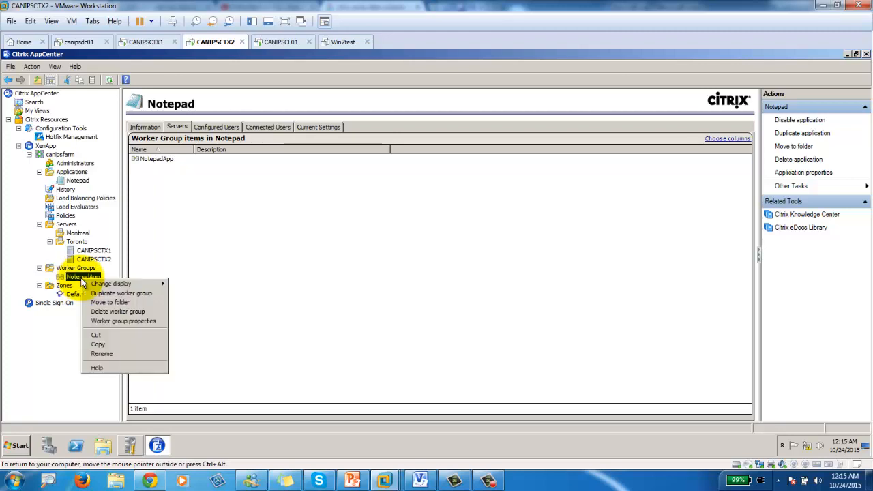
left_click(126, 322)
left_click(359, 334)
left_click(319, 358)
left_click(327, 333)
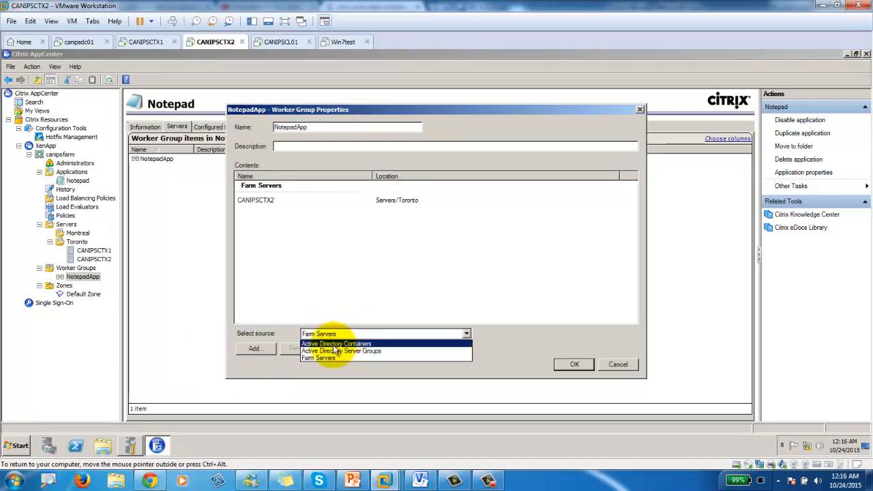
left_click(331, 341)
left_click(334, 334)
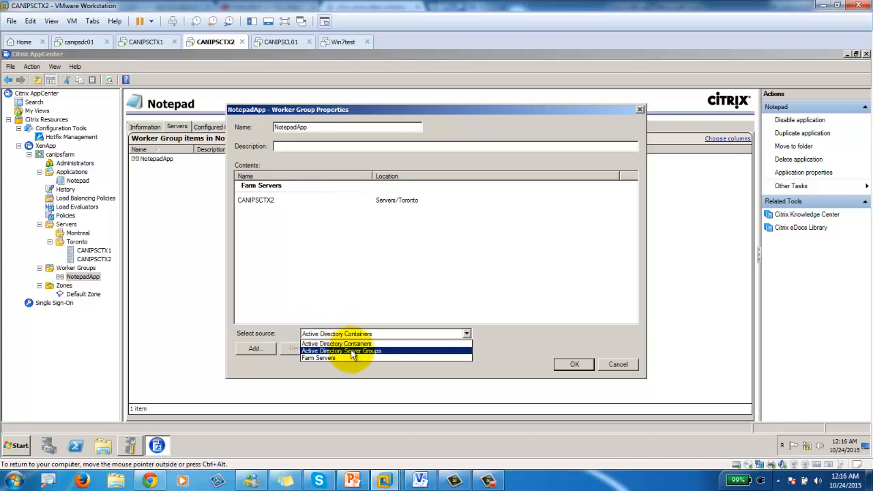
left_click(351, 344)
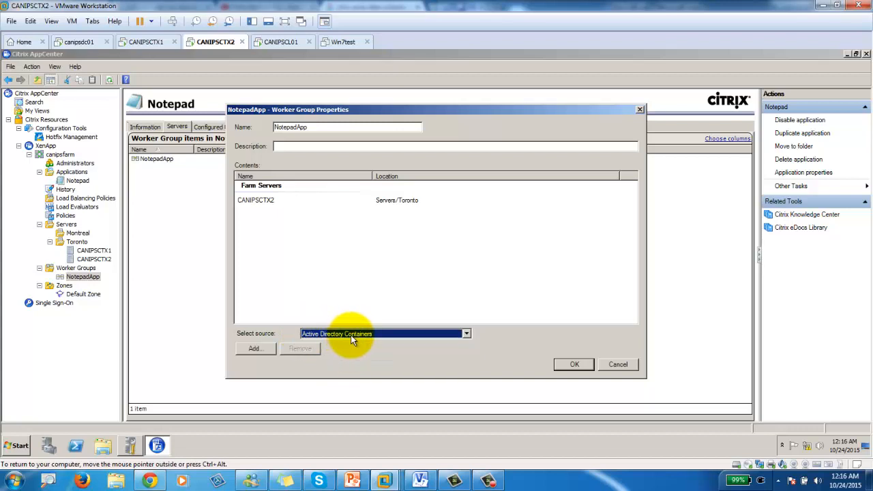
left_click(256, 348)
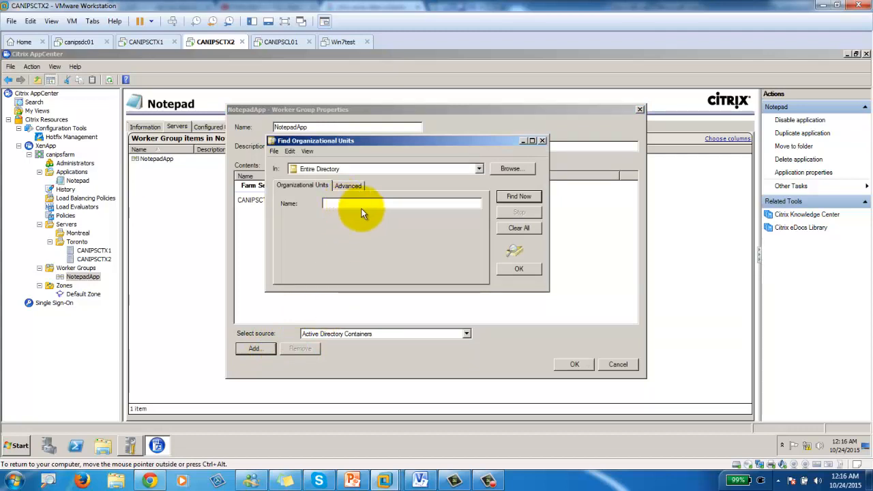
left_click(517, 197)
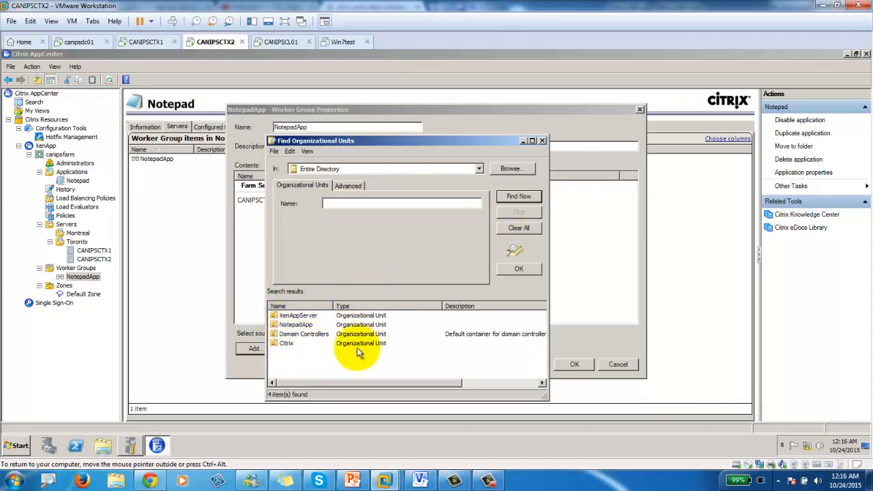
double_click(295, 325)
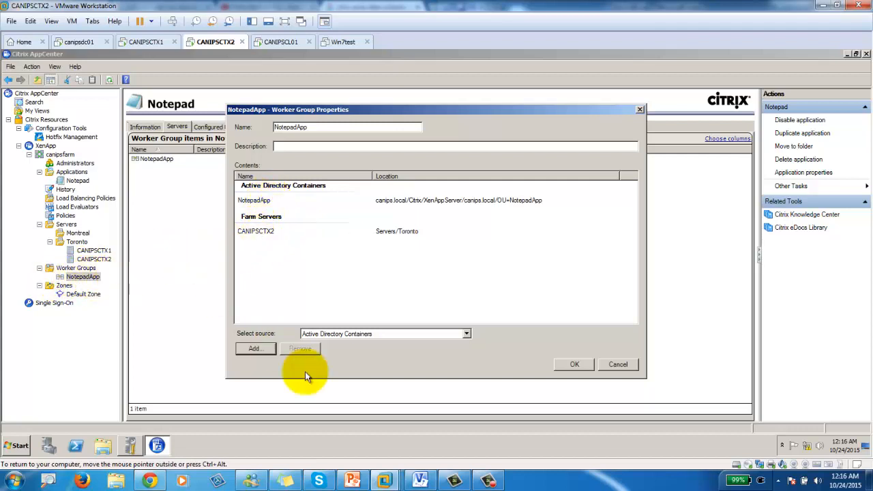
left_click(575, 364)
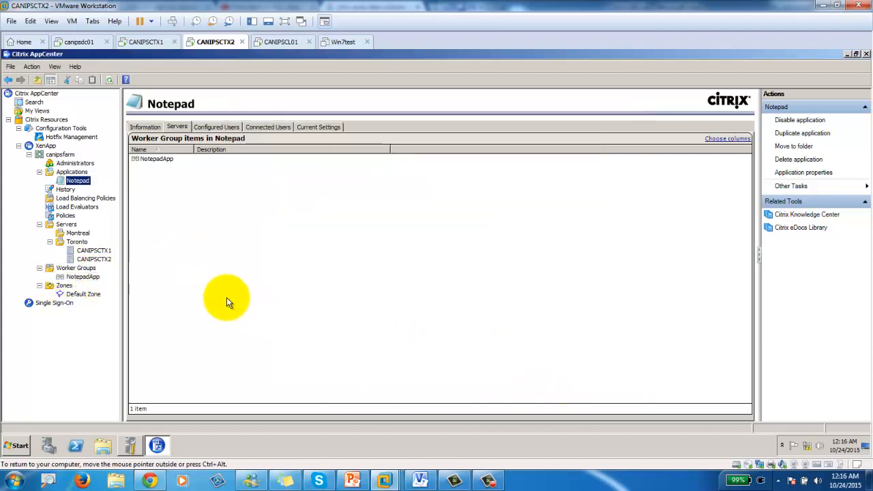
- View the farm's Zones, then preview a Server Farm zones diagram in Chrome
left_click(64, 287)
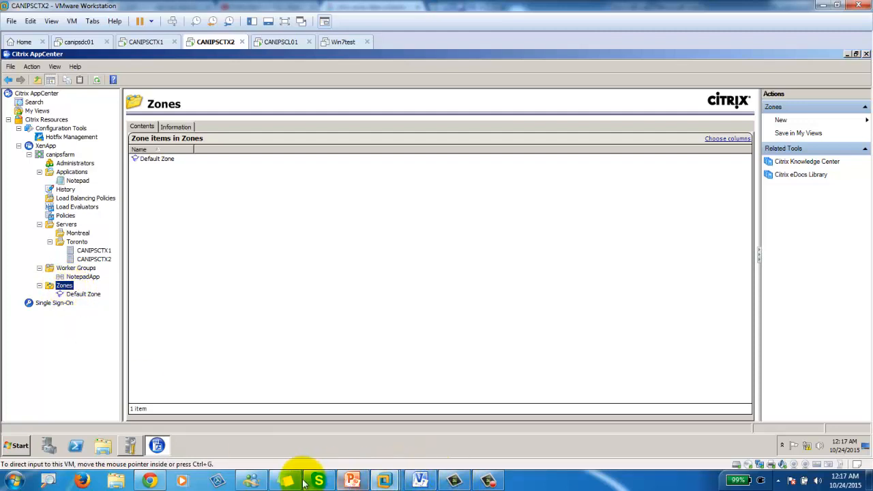
left_click(149, 480)
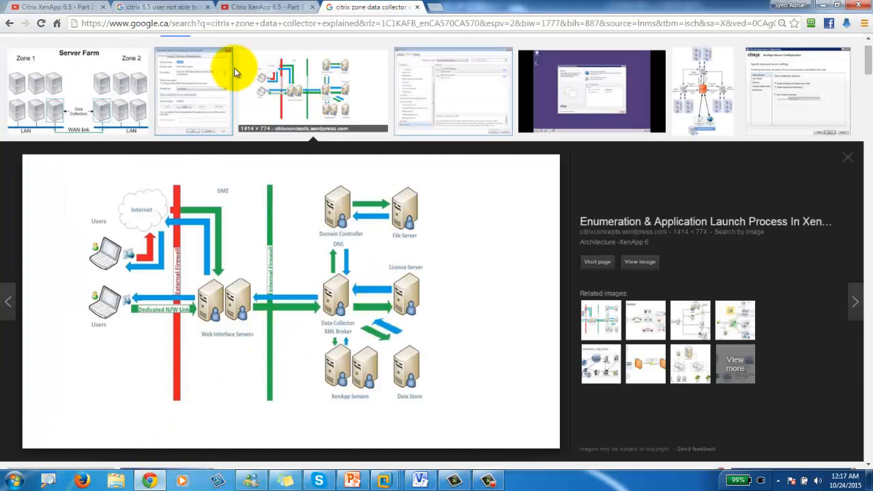
left_click(99, 92)
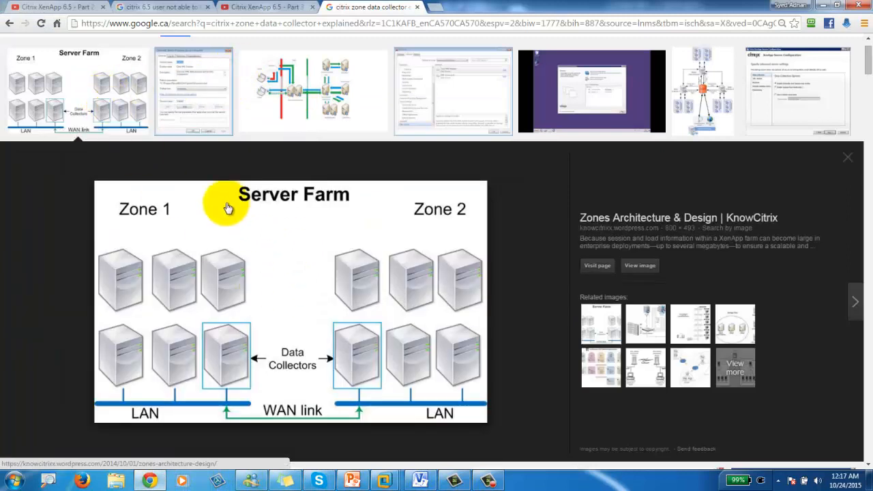